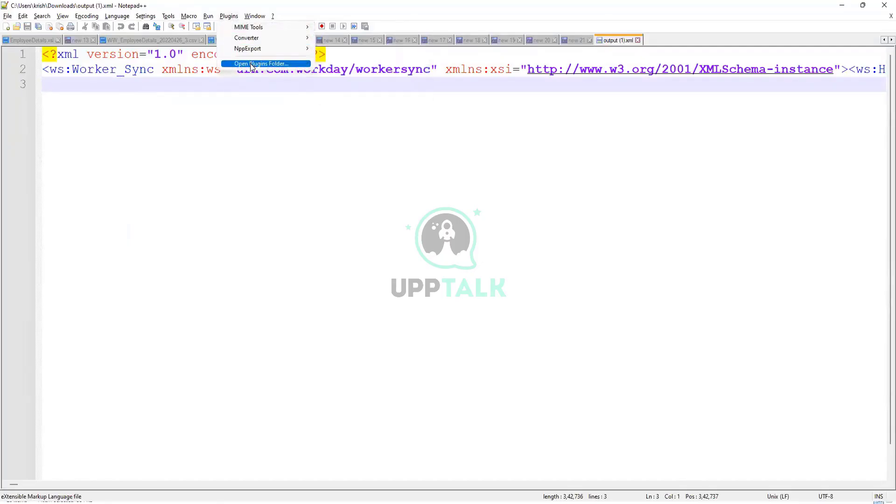
Replace every '><' with '>\n<' in Extended mode, splitting the XML into 11,855 lines.
click(250, 128)
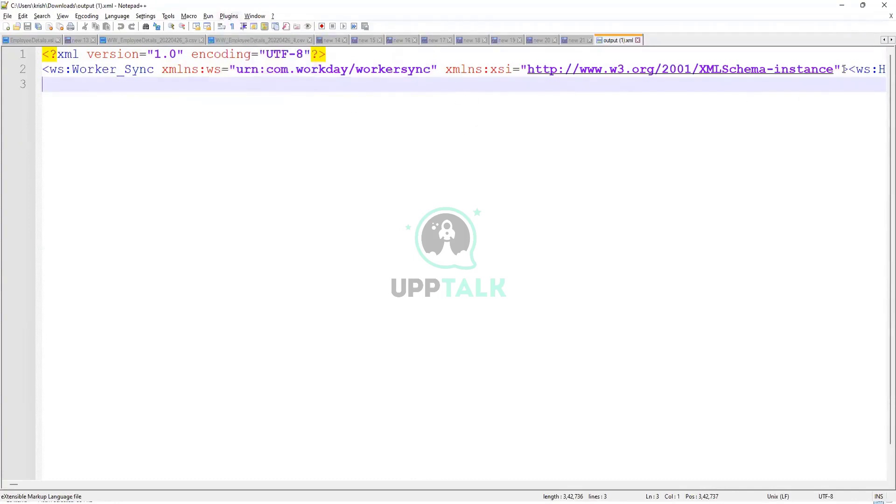
drag(843, 71, 868, 85)
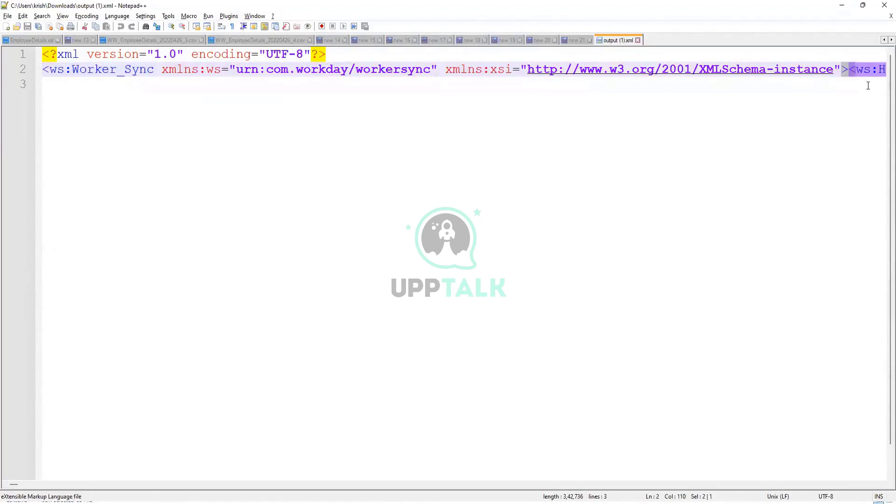
key(ctrl+h)
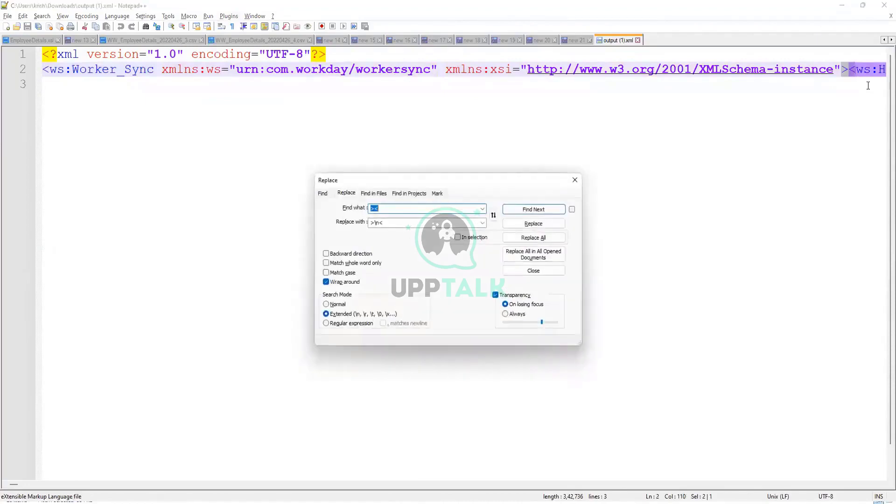
click(533, 237)
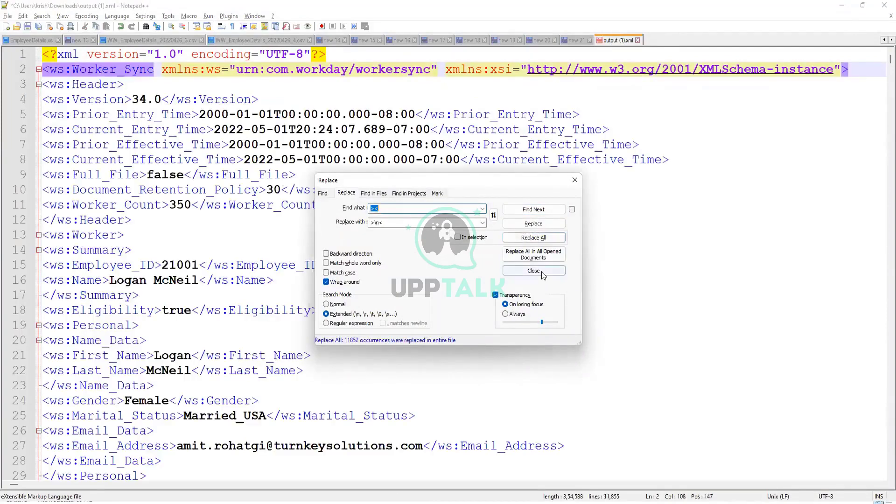
click(541, 271)
Inspect the header lines, marking Worker_Count 350, Version 34.0 and the Prior_Entry_Time tag.
click(123, 173)
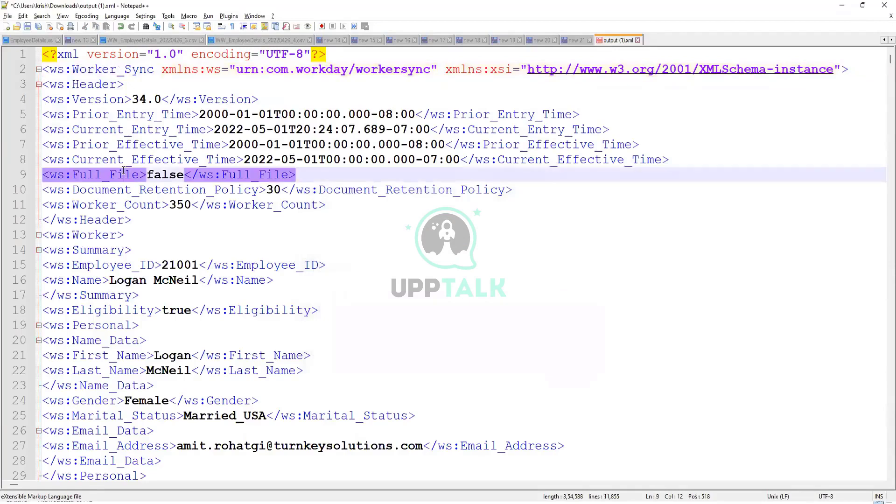
click(222, 191)
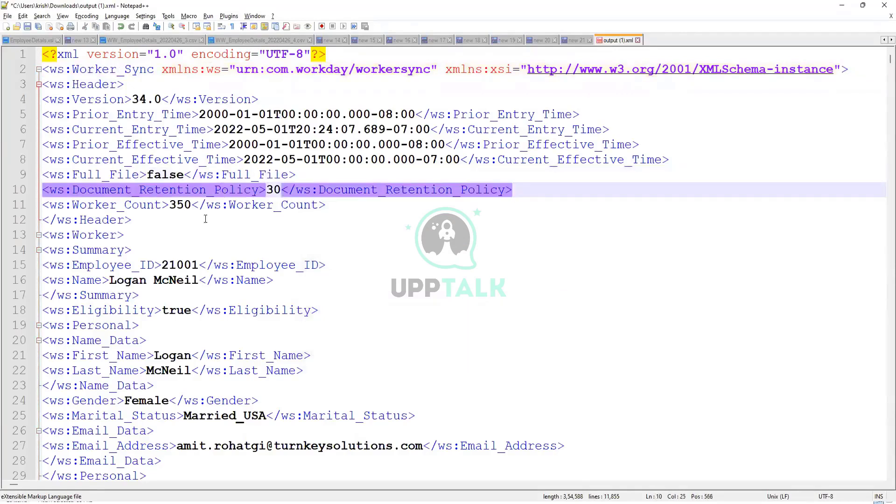
drag(169, 206, 185, 207)
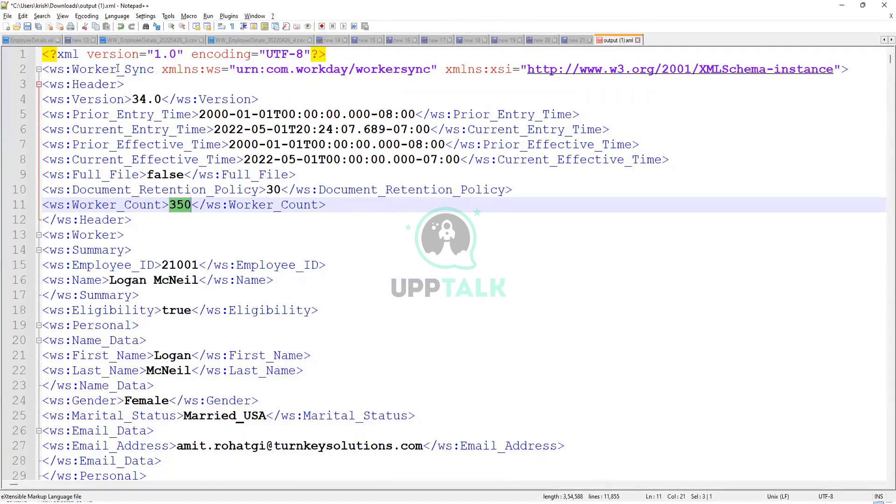
drag(132, 100, 162, 99)
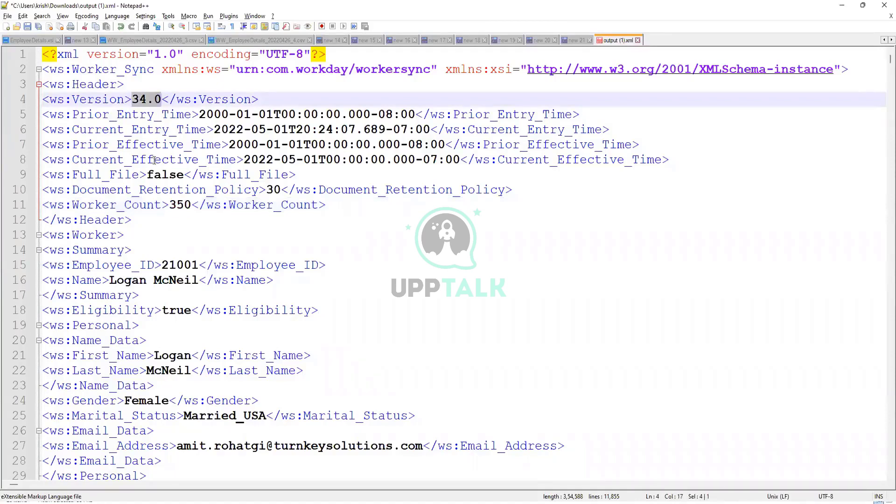
click(73, 114)
drag(73, 113, 187, 115)
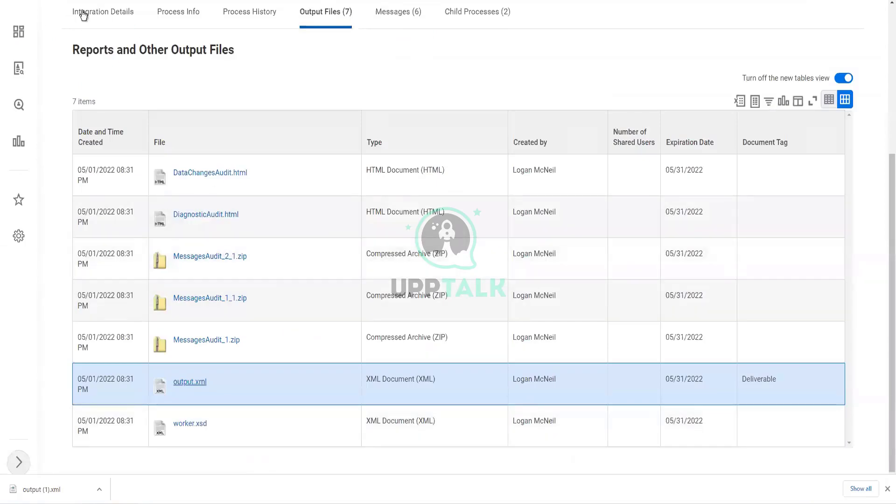
Show the Integration Details event parameters, including Effective Date and Last Successful As Of Entry Moment.
click(83, 15)
scroll(348, 340, down, 7)
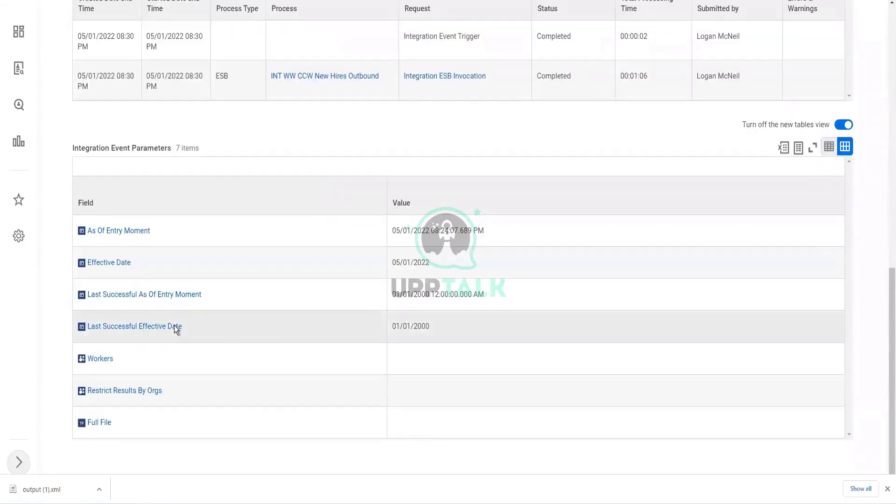
mouse_move(164, 301)
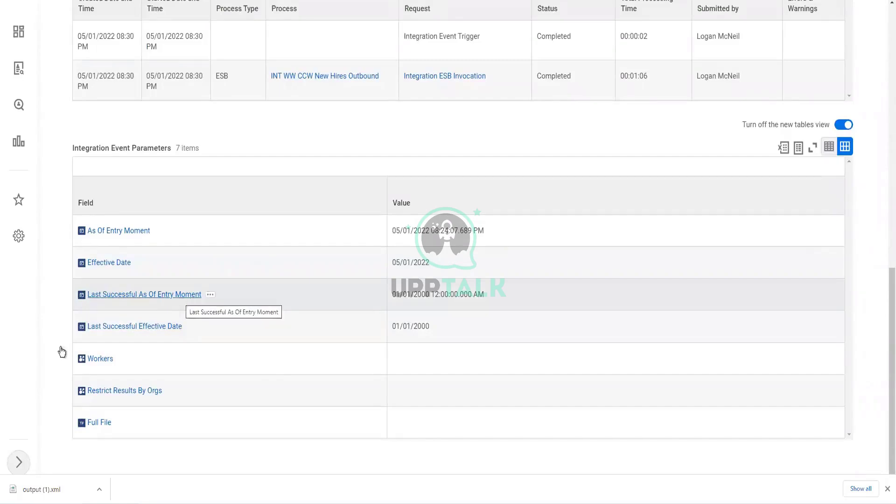
key(alt+Tab)
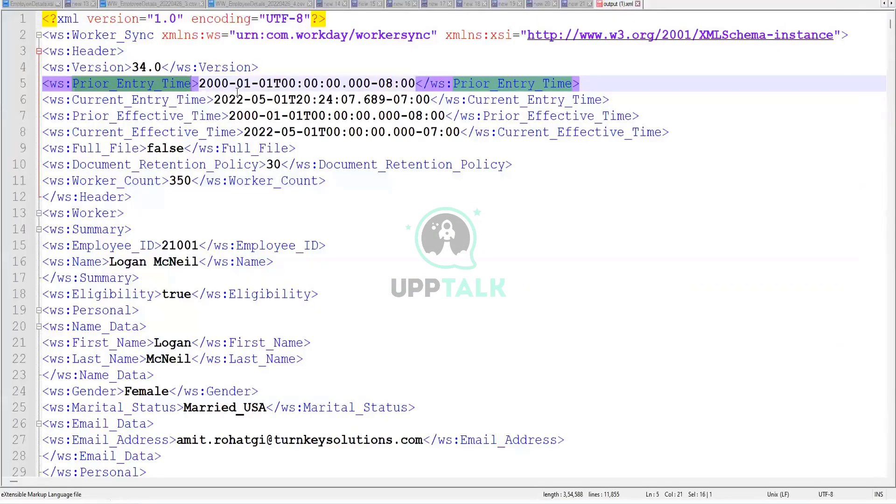
Mark the prior entry date 2000-01-01 and the Current_Entry, Prior_Effective and Current_Effective time tags.
click(211, 84)
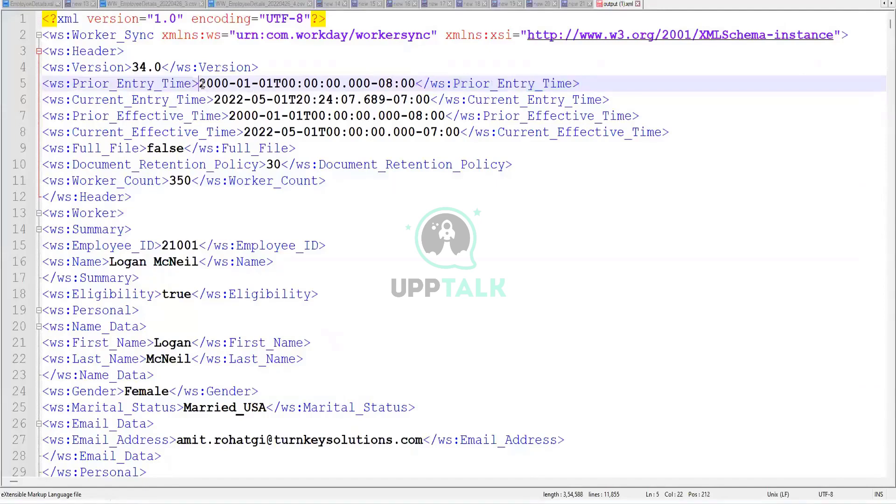
click(265, 86)
drag(273, 84, 199, 84)
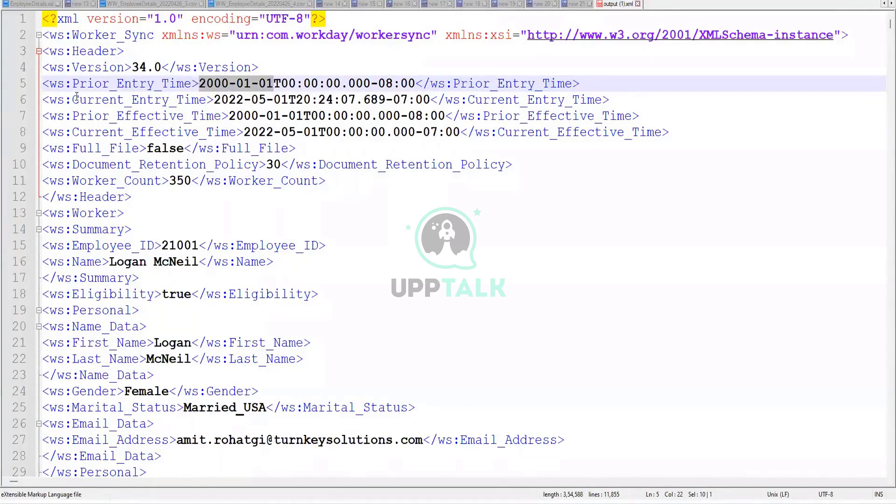
drag(74, 99, 208, 100)
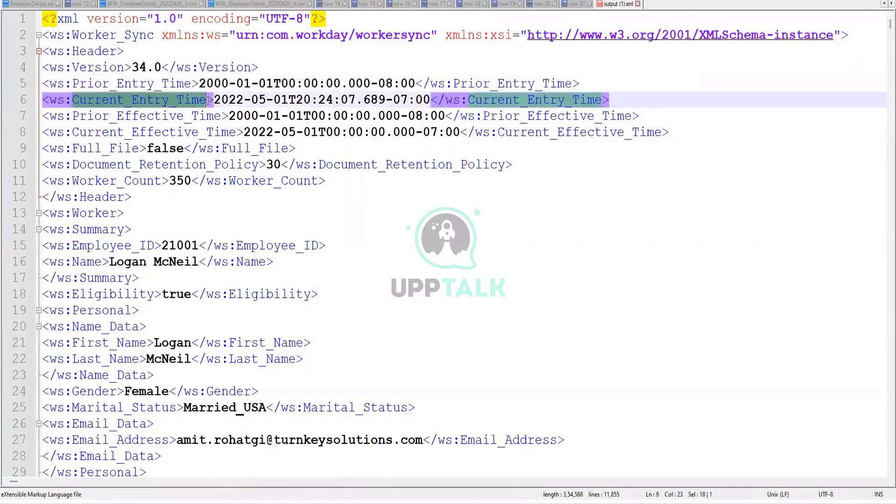
click(147, 115)
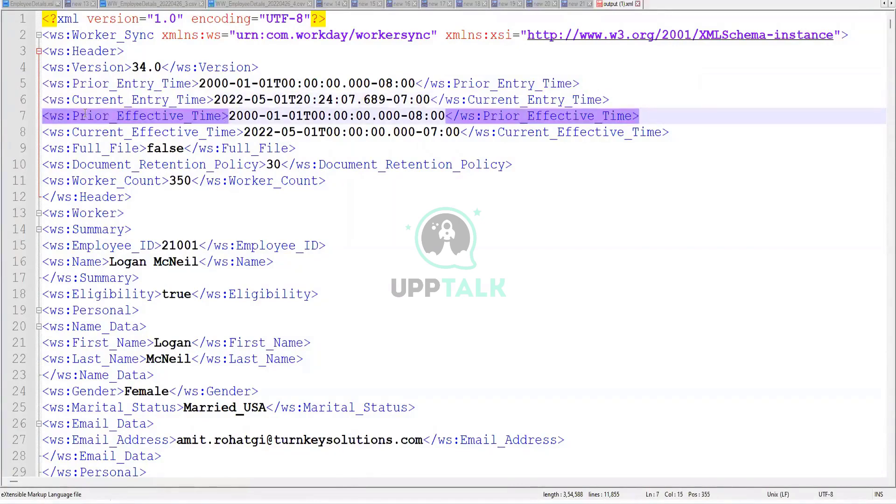
drag(73, 115, 221, 115)
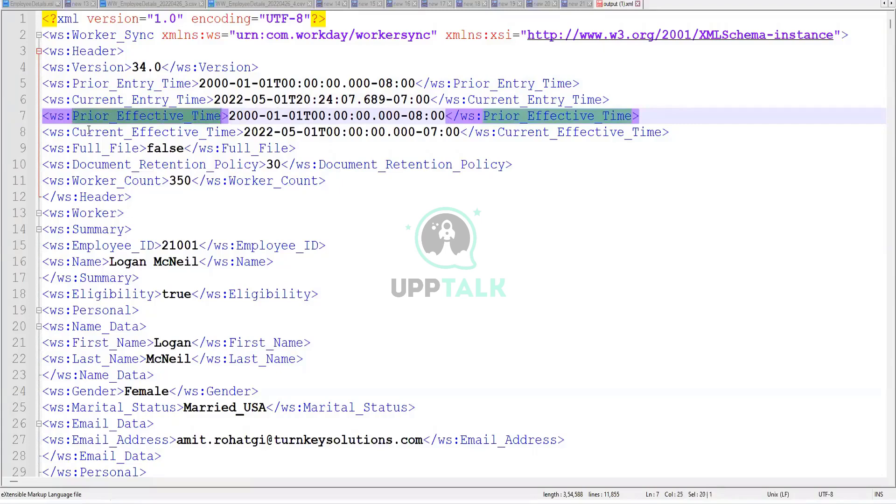
drag(73, 132, 236, 132)
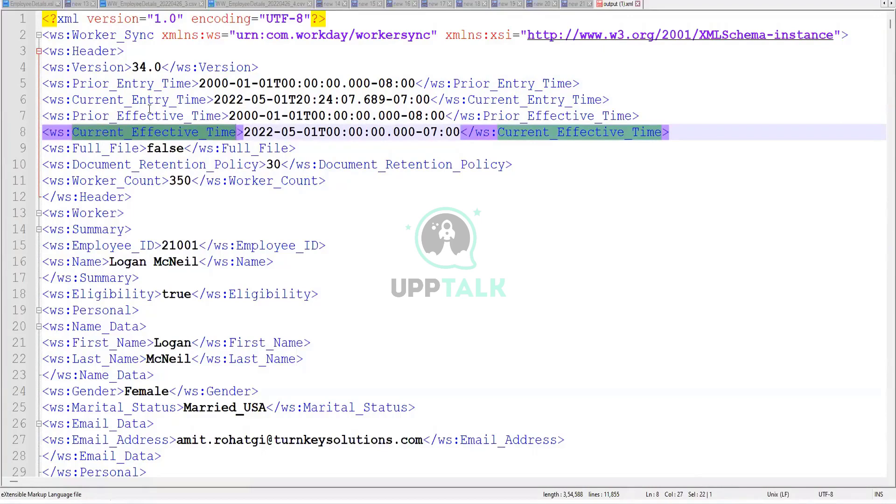
Select the whole header block on lines 3–12, through the Worker_Count line.
click(165, 115)
click(117, 84)
click(117, 69)
click(103, 53)
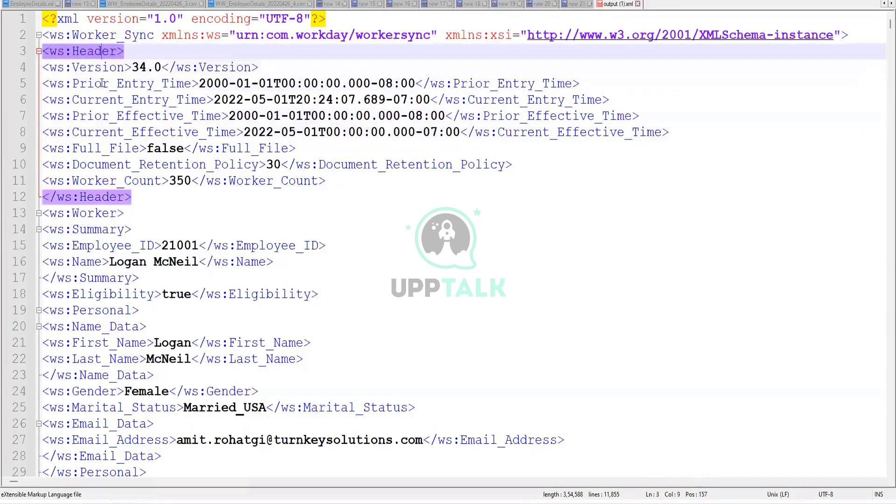
click(124, 182)
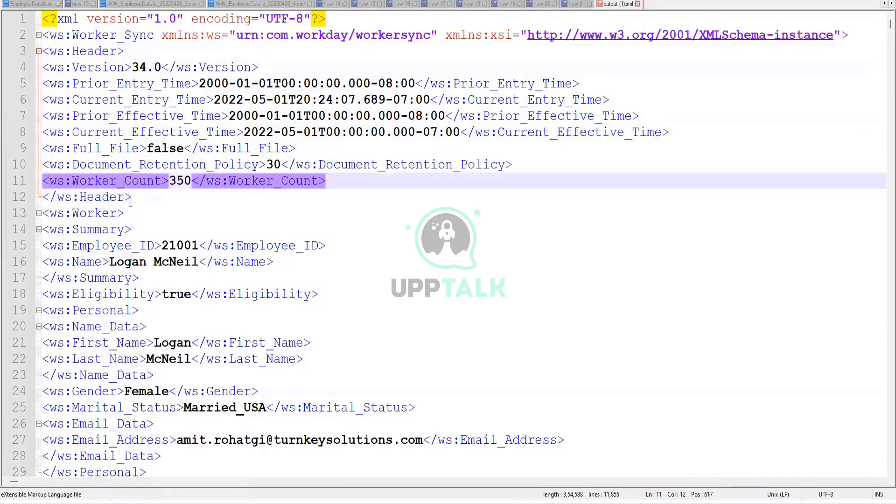
click(139, 200)
drag(138, 200, 41, 51)
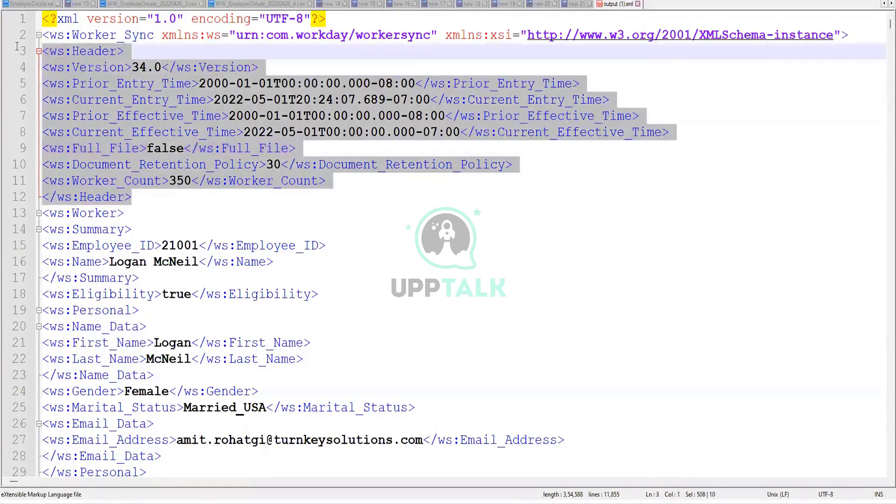
click(103, 148)
Zoom out so the first Worker record, lines 13 to 48, fits on screen.
scroll(103, 147, down, 3)
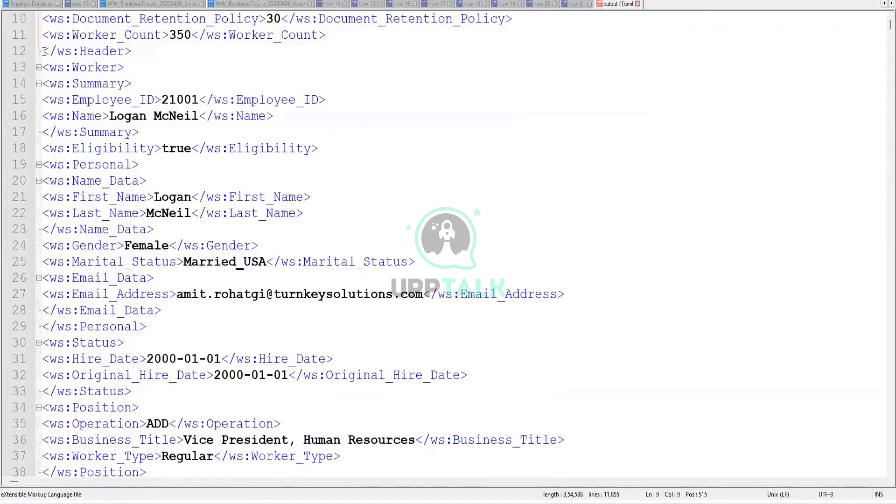
click(51, 66)
click(94, 67)
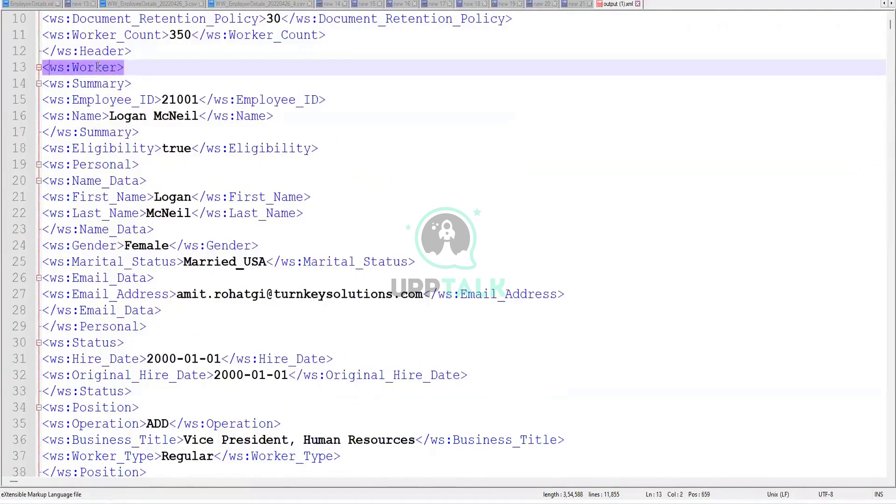
scroll(175, 91, down, 6)
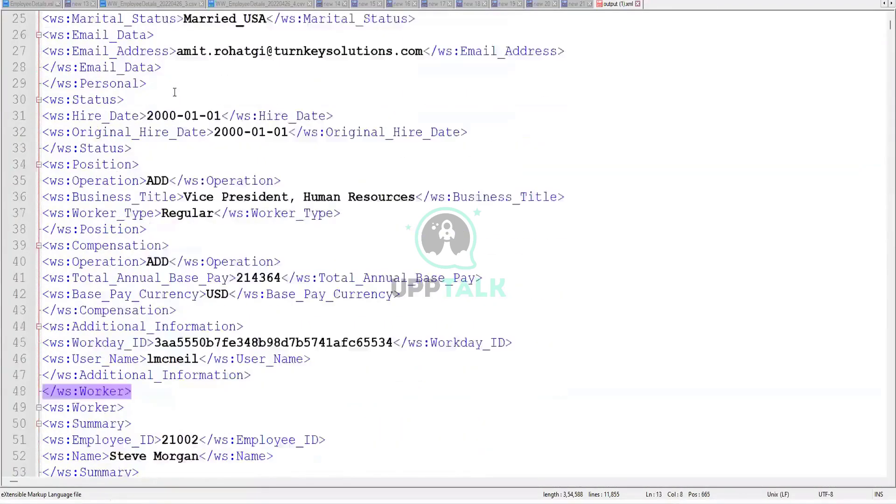
click(102, 344)
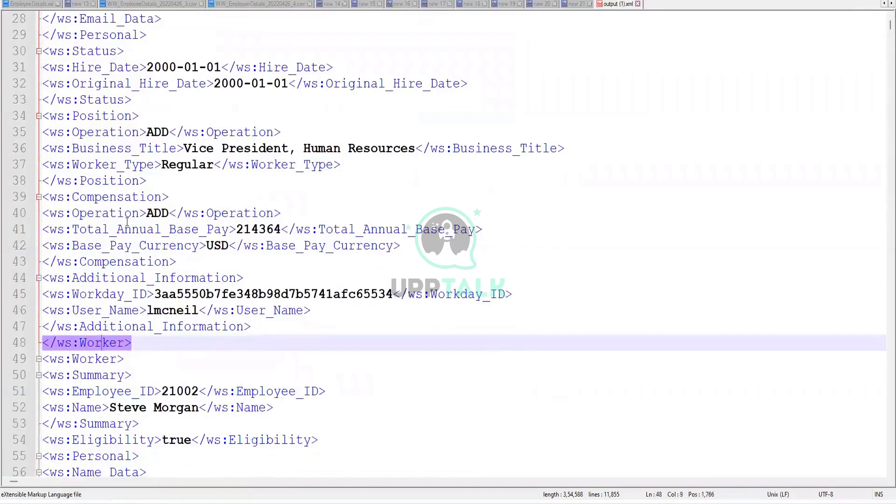
scroll(127, 222, up, 3)
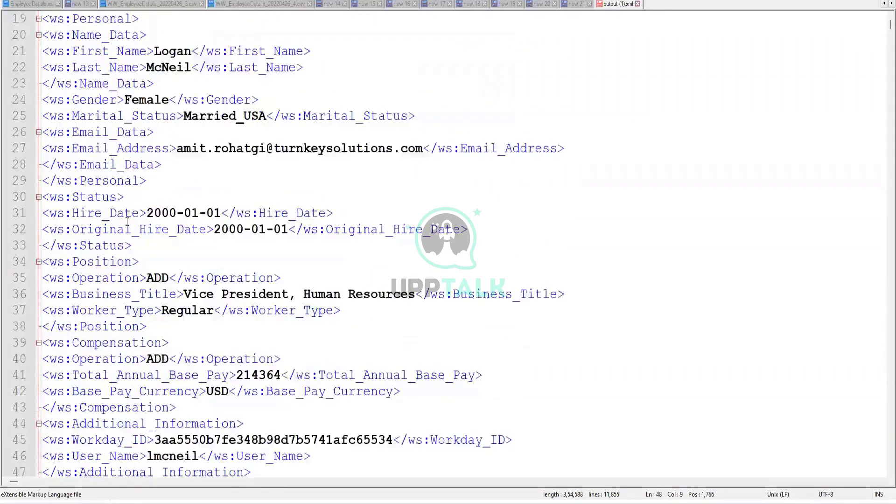
scroll(127, 216, up, 2)
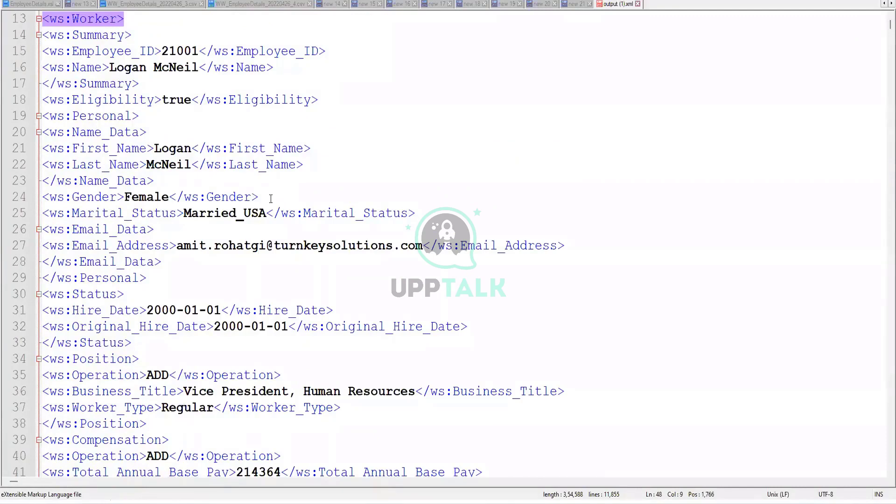
scroll(271, 199, down, 2)
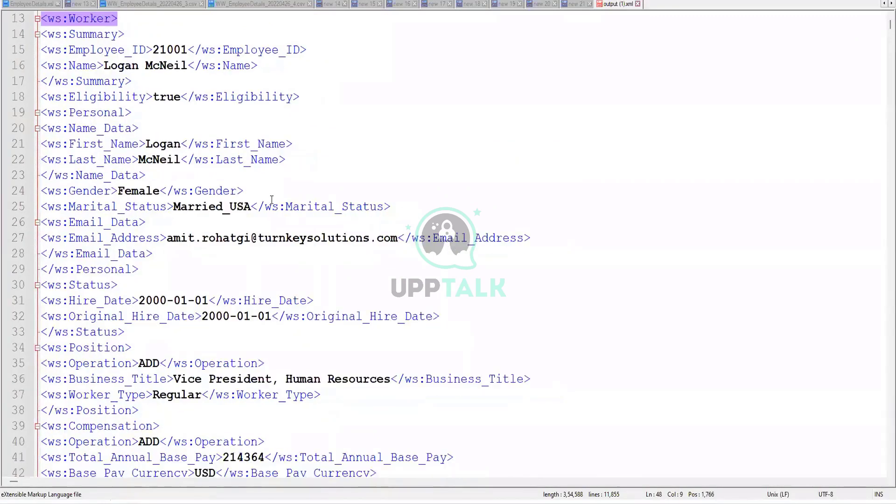
scroll(271, 200, down, 1)
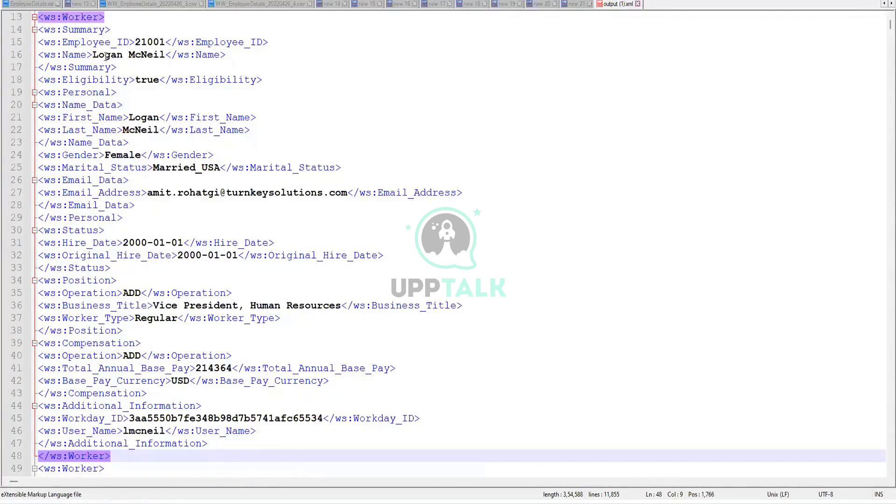
click(83, 79)
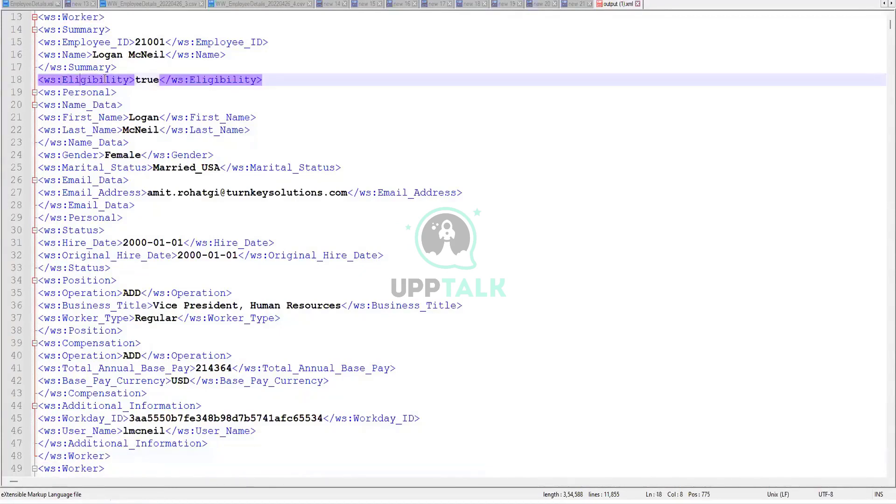
double_click(148, 80)
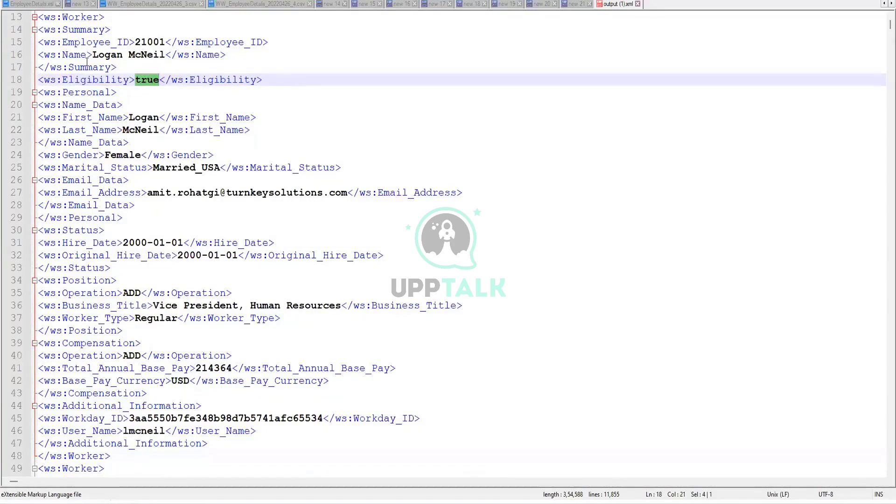
click(82, 91)
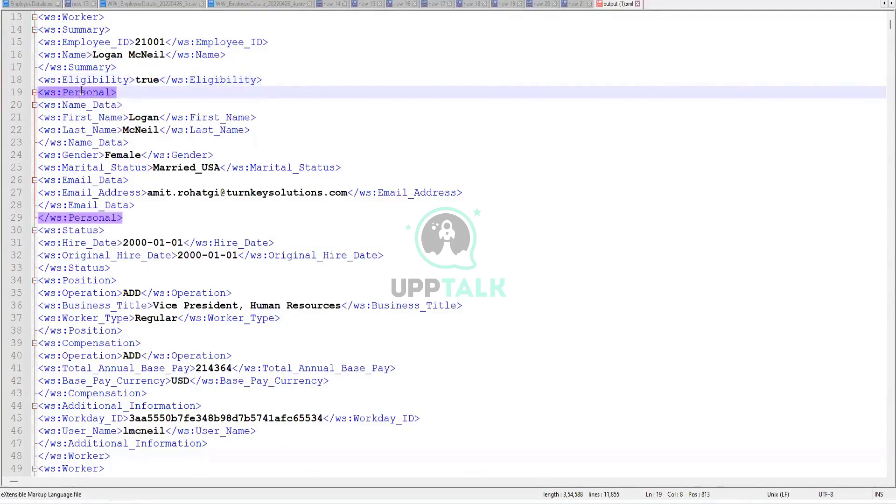
click(74, 230)
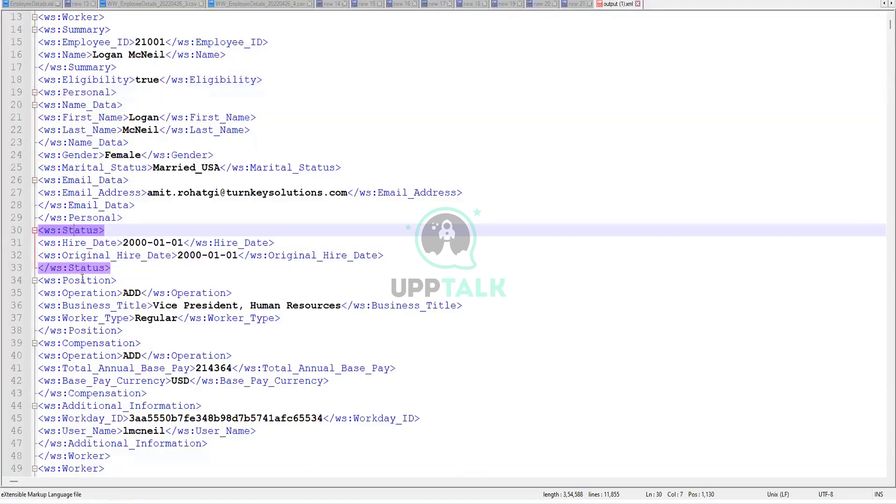
click(81, 280)
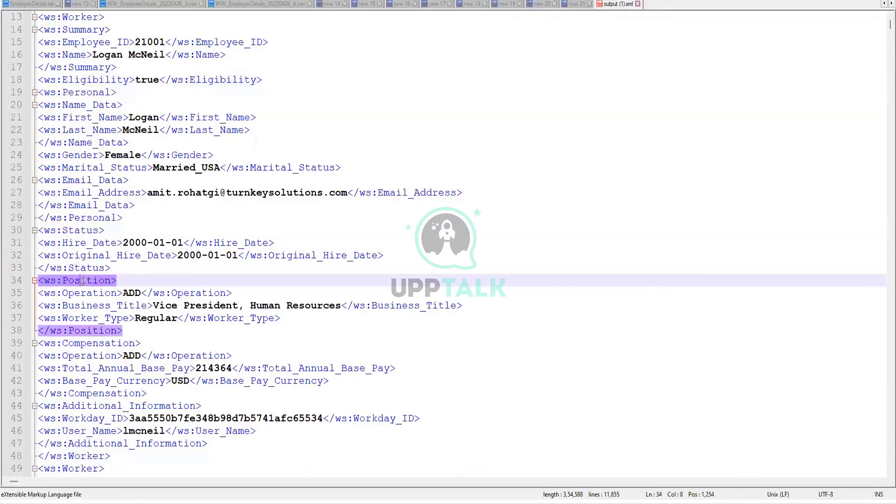
click(86, 341)
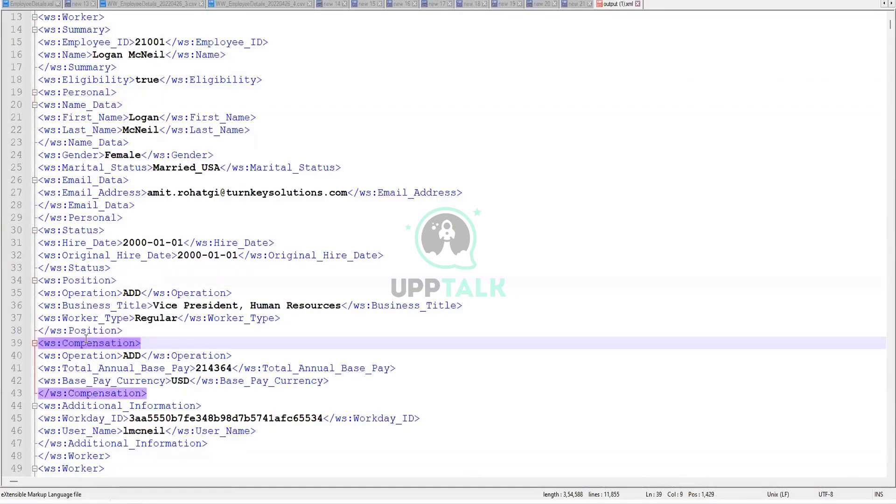
click(88, 419)
click(83, 432)
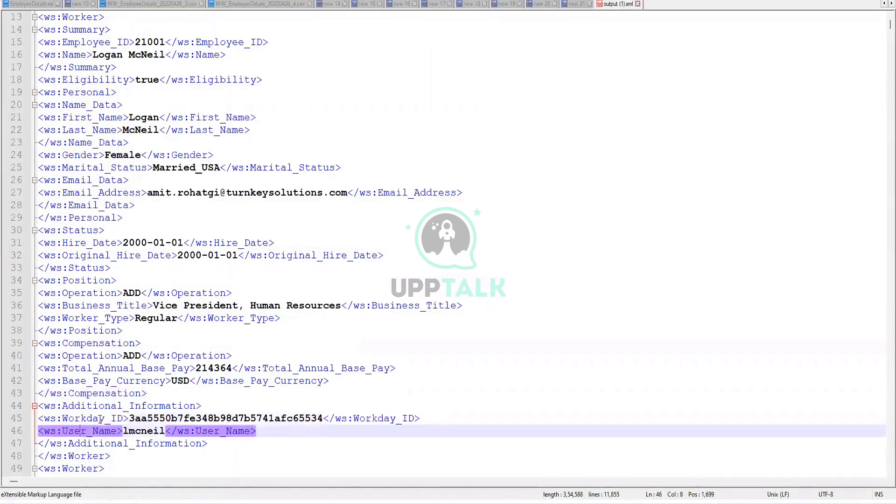
click(100, 419)
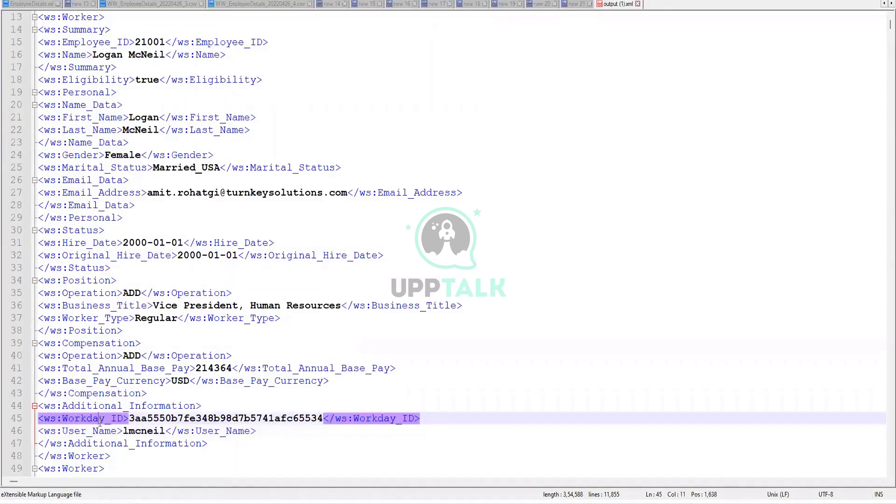
click(99, 432)
click(101, 419)
click(99, 432)
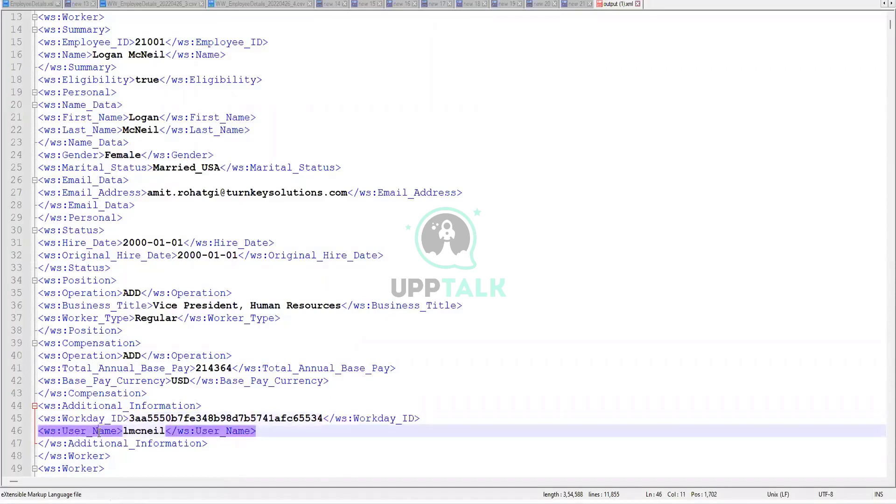
click(99, 419)
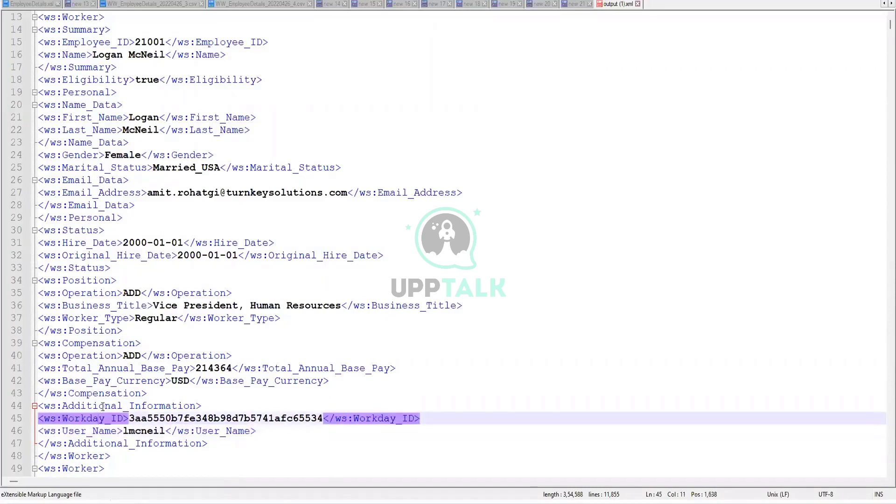
click(105, 405)
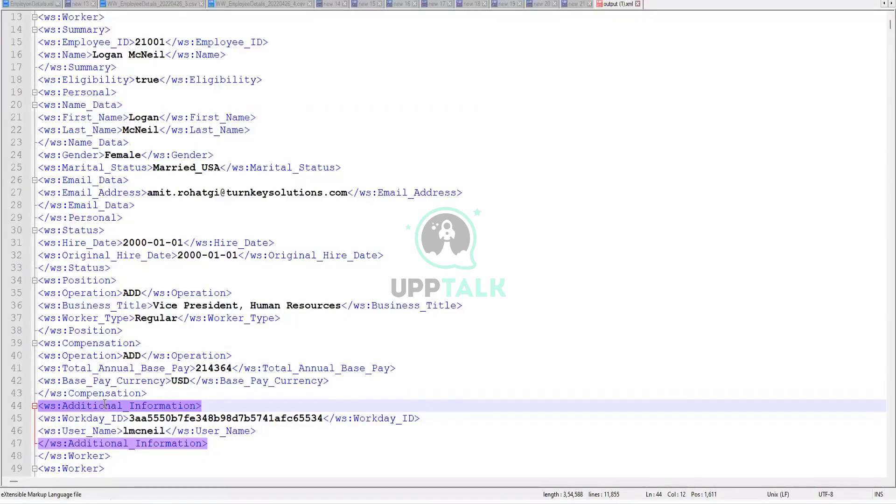
click(85, 422)
click(86, 427)
click(85, 422)
click(86, 426)
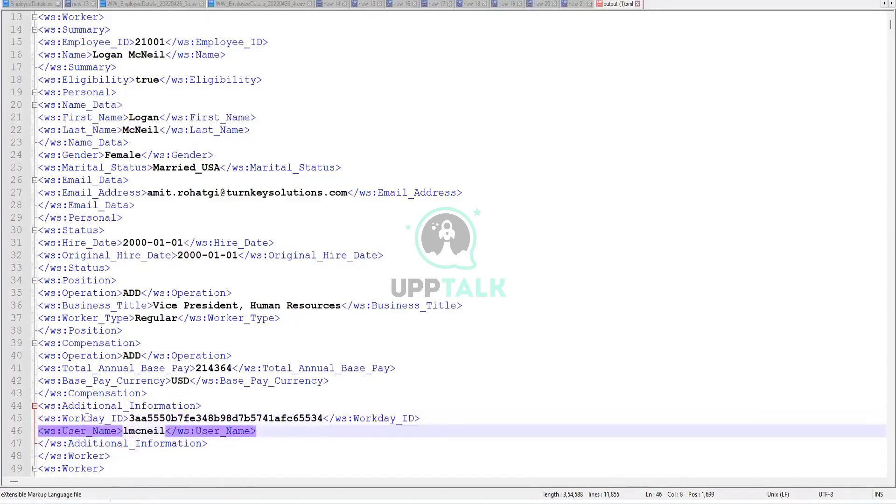
click(87, 418)
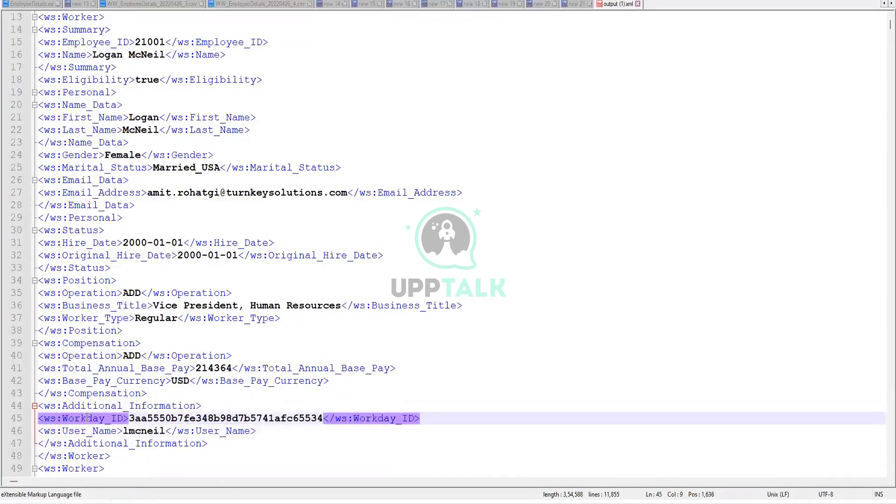
click(86, 430)
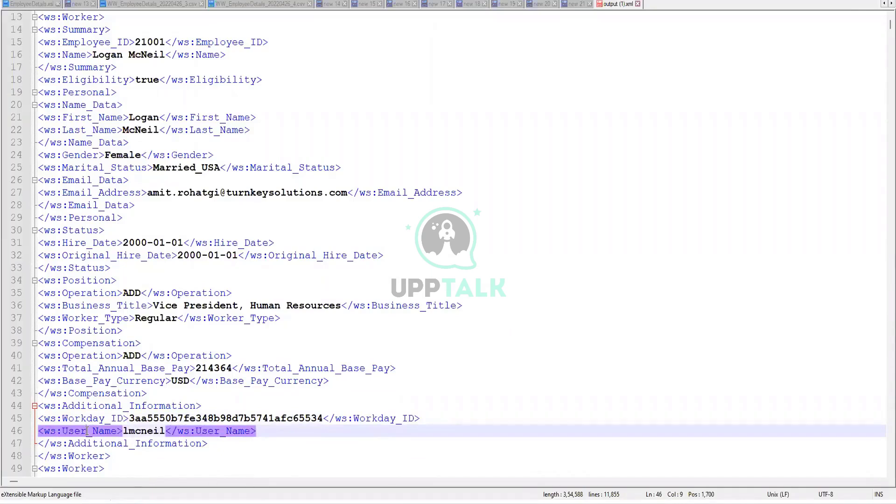
click(85, 419)
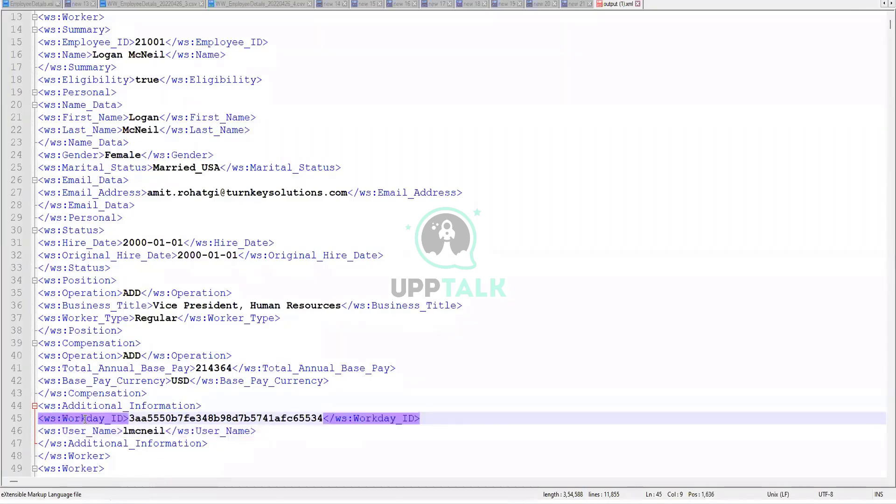
click(95, 406)
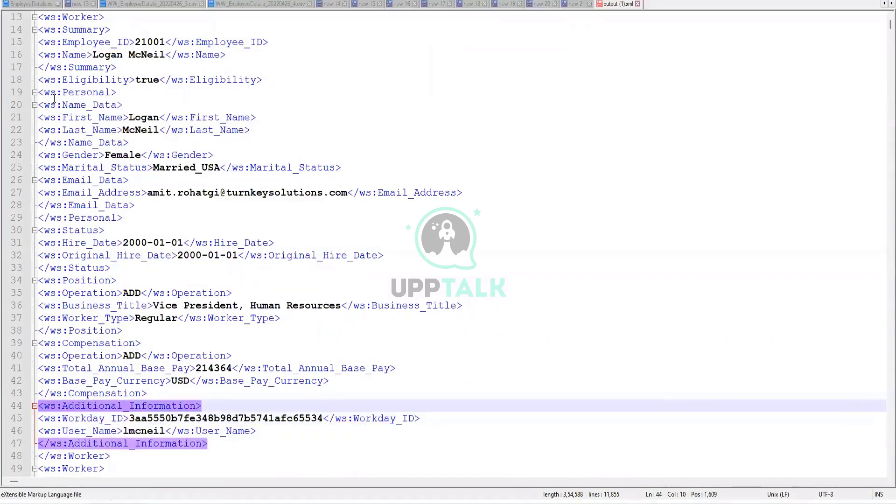
scroll(49, 56, up, 2)
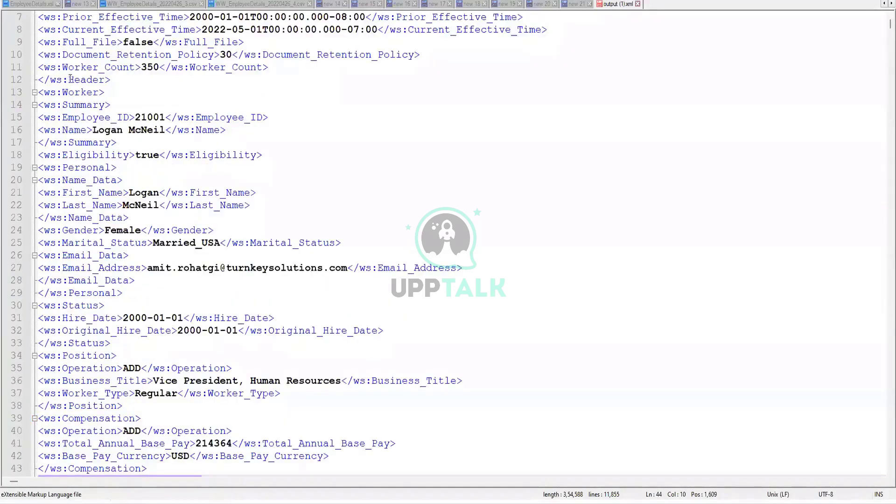
scroll(71, 79, up, 2)
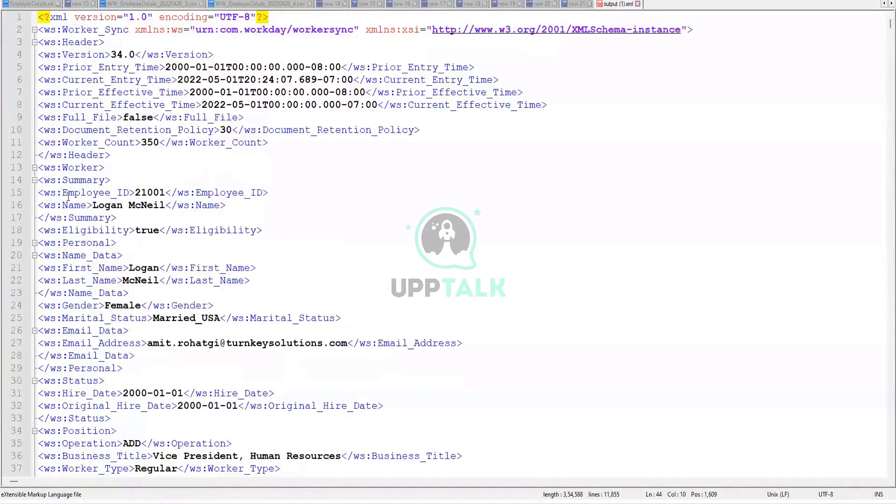
click(74, 168)
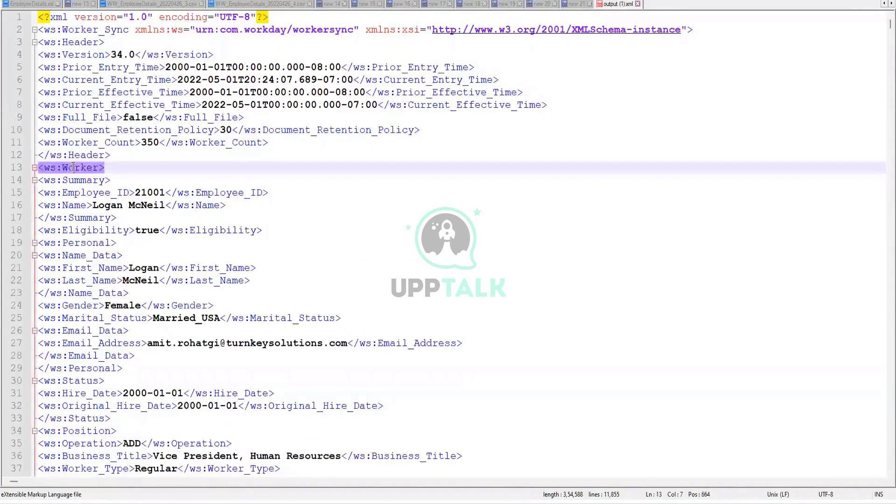
scroll(93, 191, down, 3)
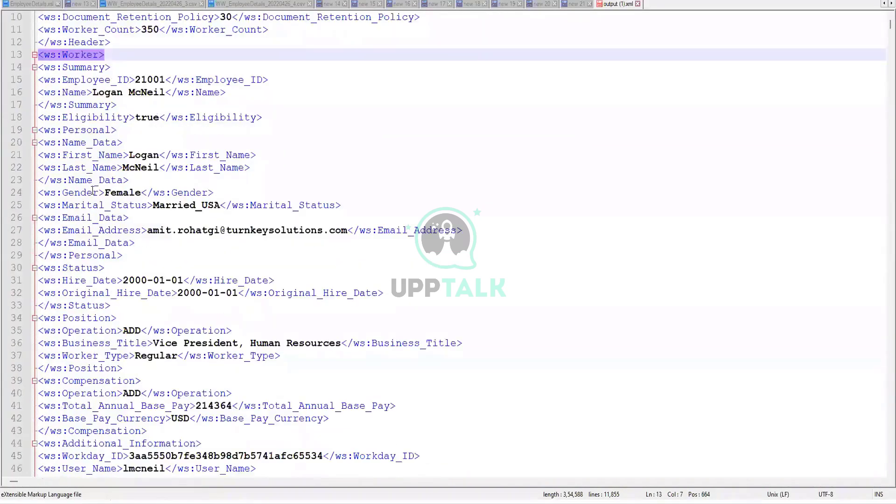
scroll(93, 191, down, 1)
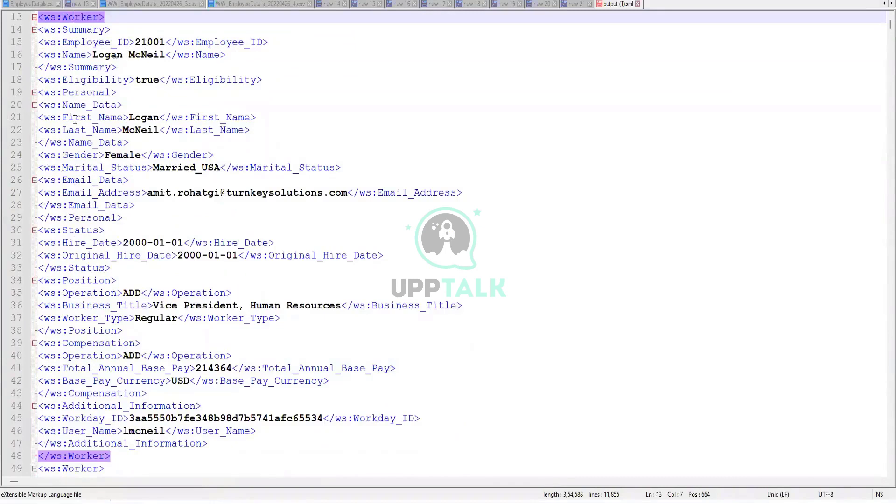
drag(66, 117, 125, 116)
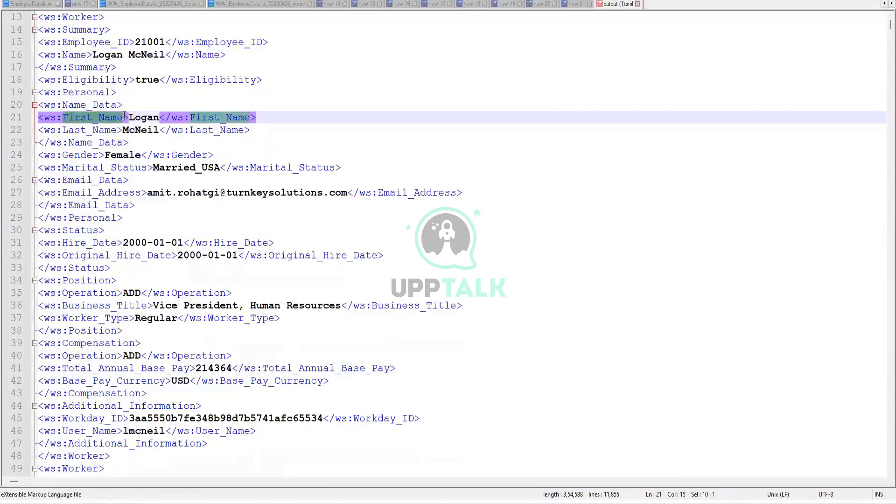
drag(62, 131, 123, 131)
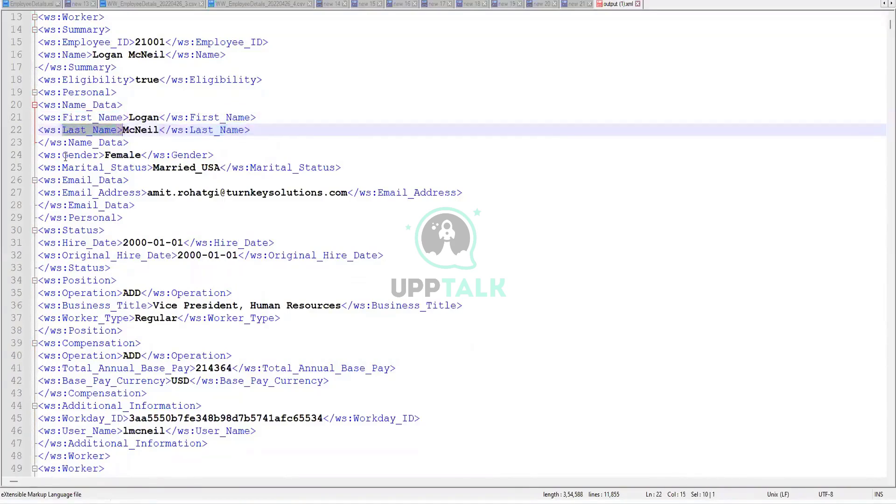
drag(63, 155, 117, 169)
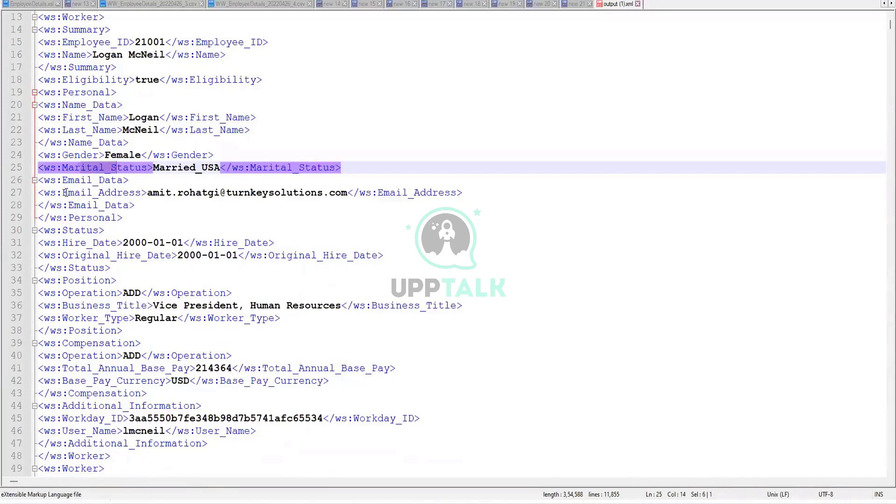
drag(66, 193, 141, 193)
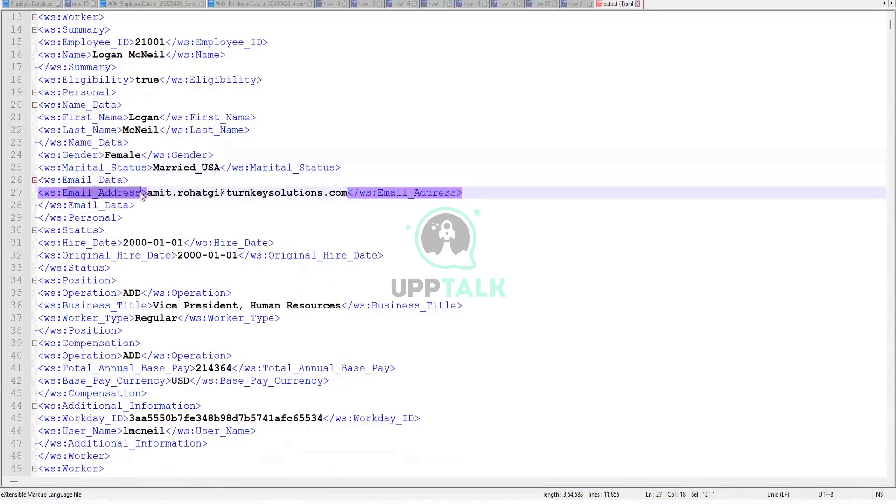
click(74, 243)
drag(75, 255, 93, 255)
click(75, 281)
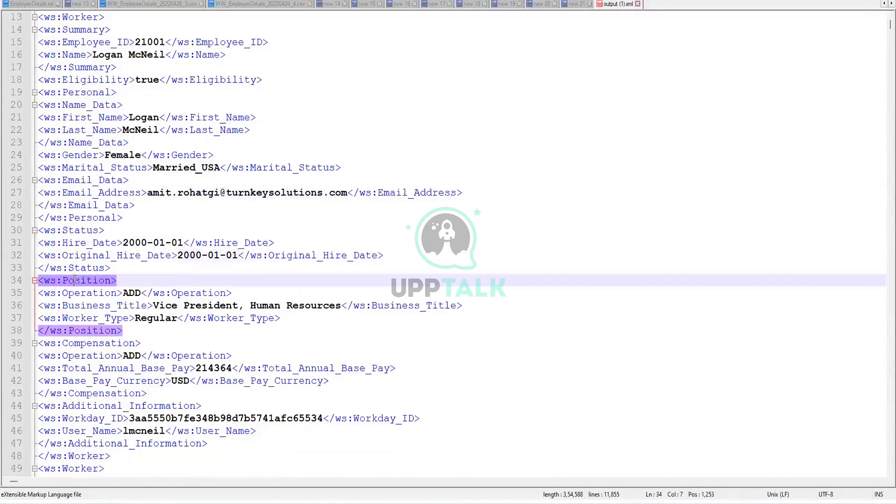
click(101, 304)
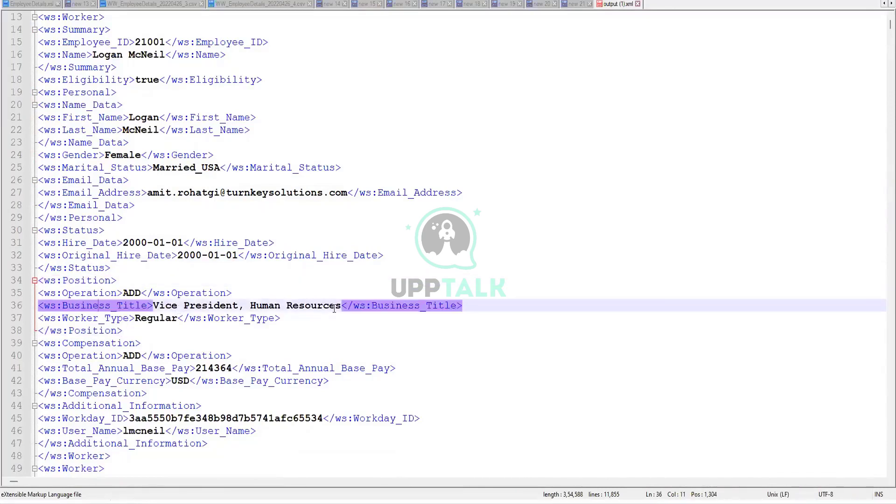
click(64, 318)
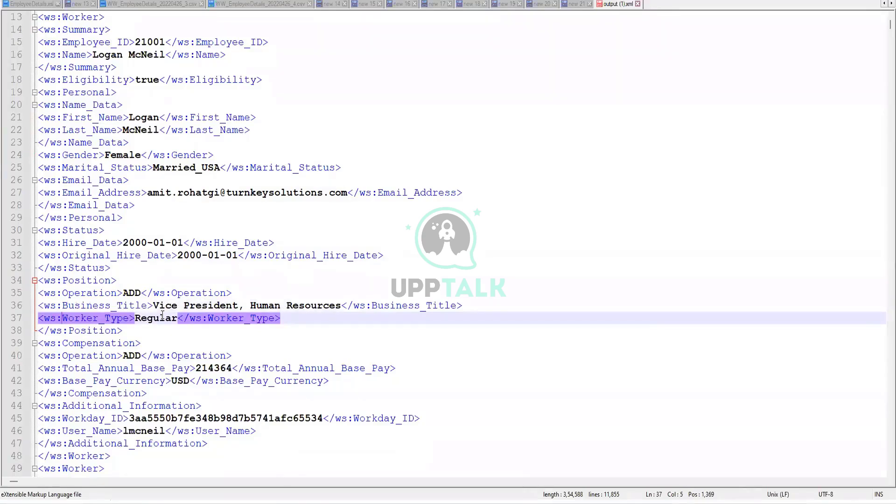
click(99, 344)
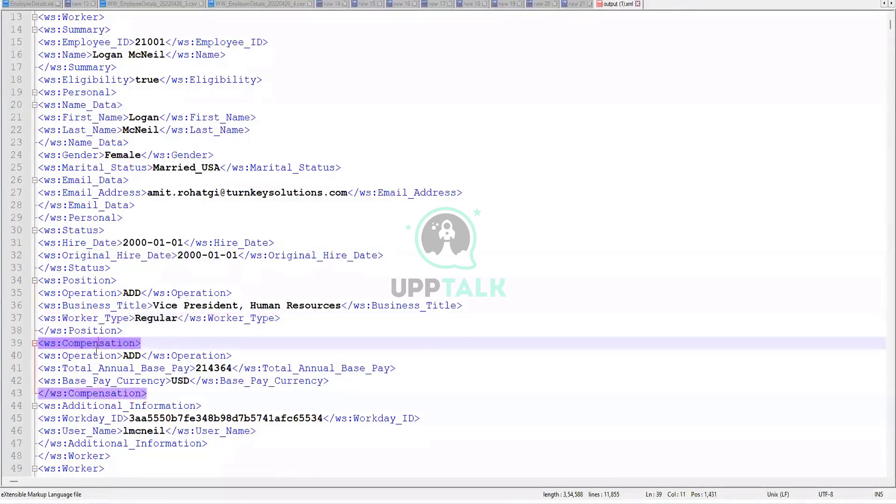
click(117, 369)
click(215, 368)
key(Right)
key(Right)
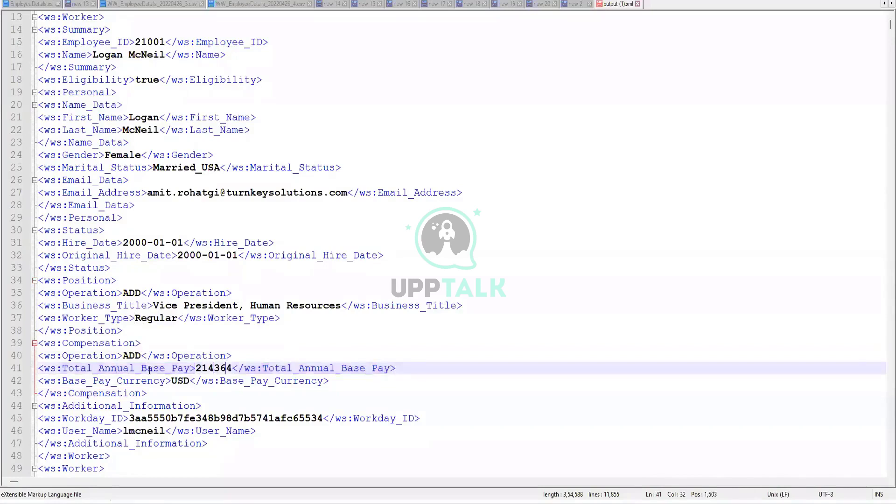
double_click(173, 380)
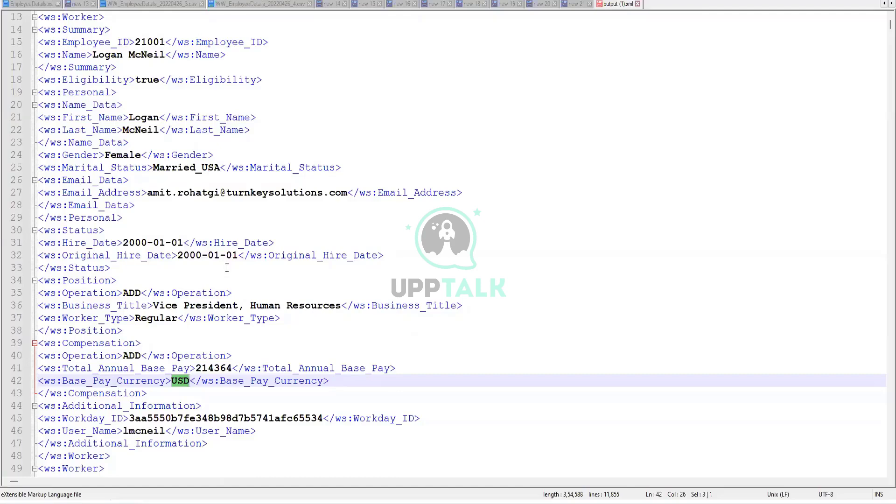
click(82, 14)
Scroll to the second Worker record and mark its start and the end of its Personal block.
scroll(96, 270, down, 4)
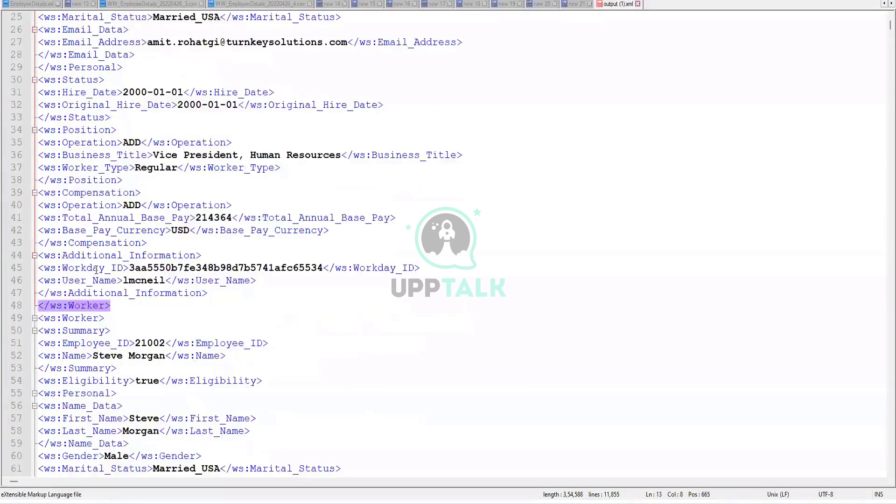
scroll(96, 270, down, 3)
click(69, 205)
scroll(126, 205, down, 2)
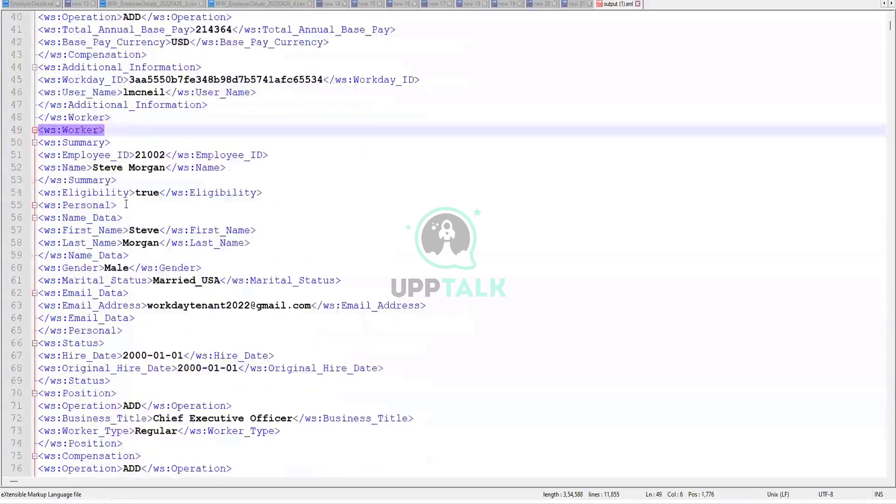
scroll(126, 205, down, 3)
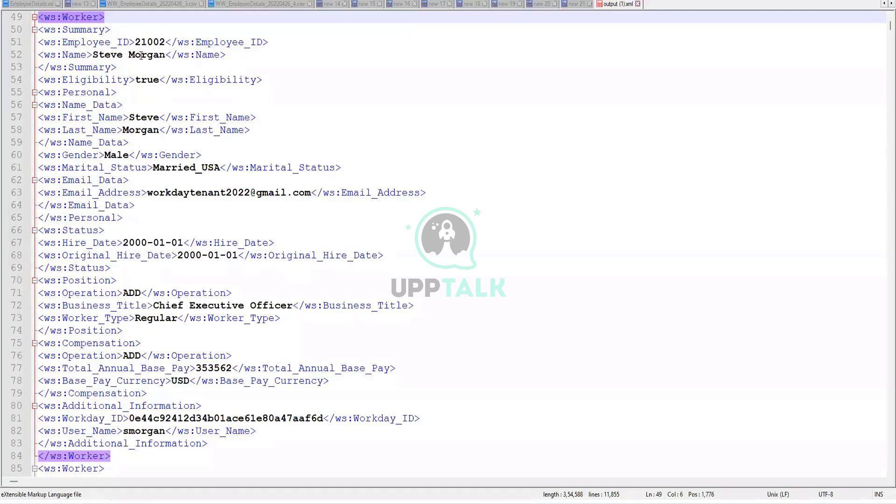
click(278, 218)
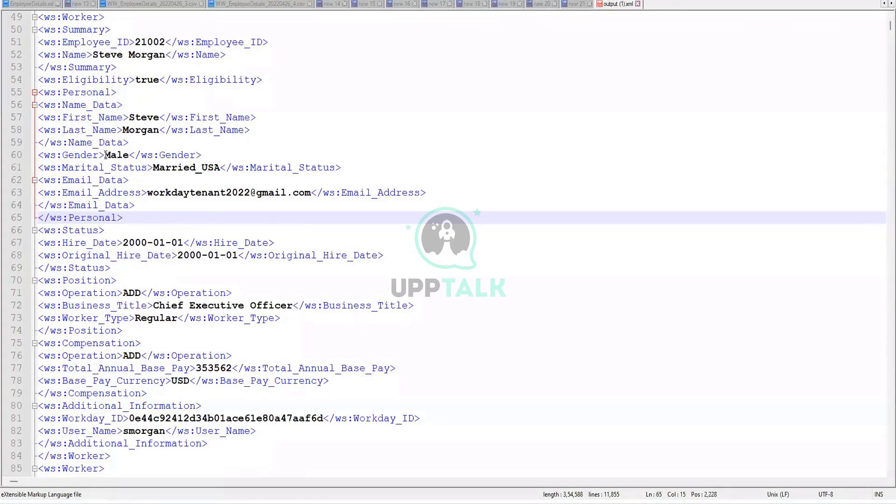
Inspect the second worker's Gender entry, Name_Data block, and first and last names.
click(77, 155)
click(75, 142)
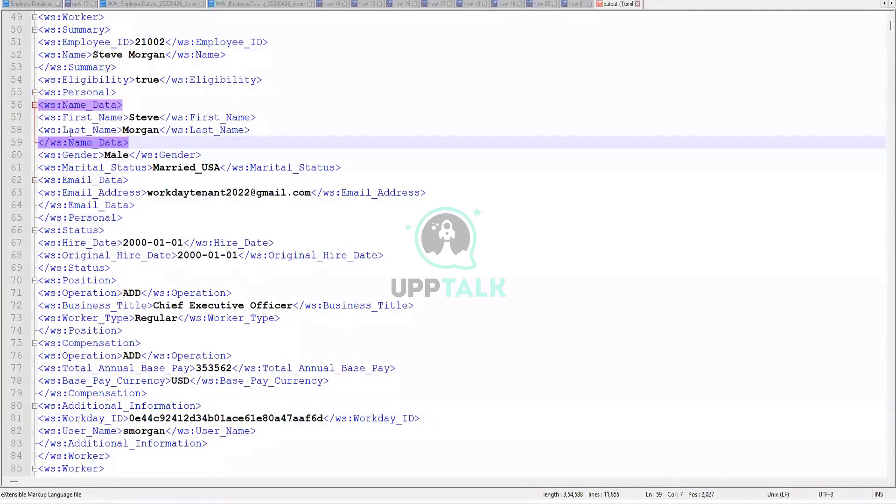
click(72, 104)
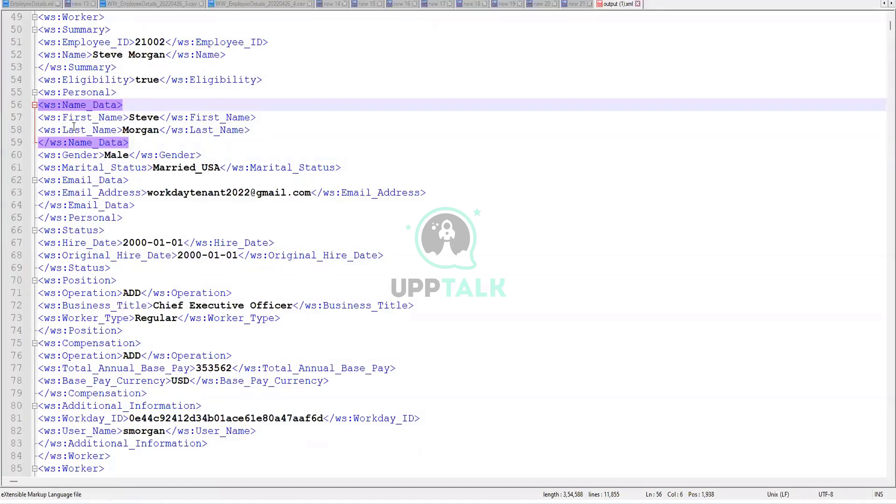
click(80, 142)
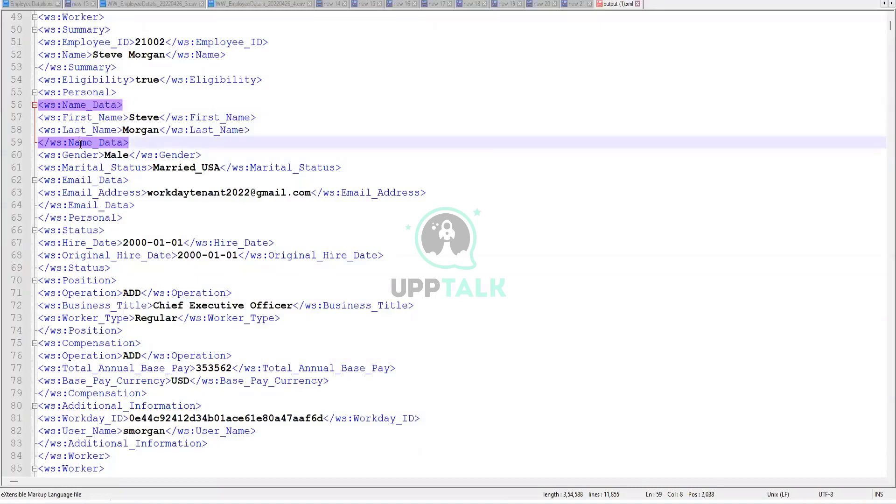
click(85, 106)
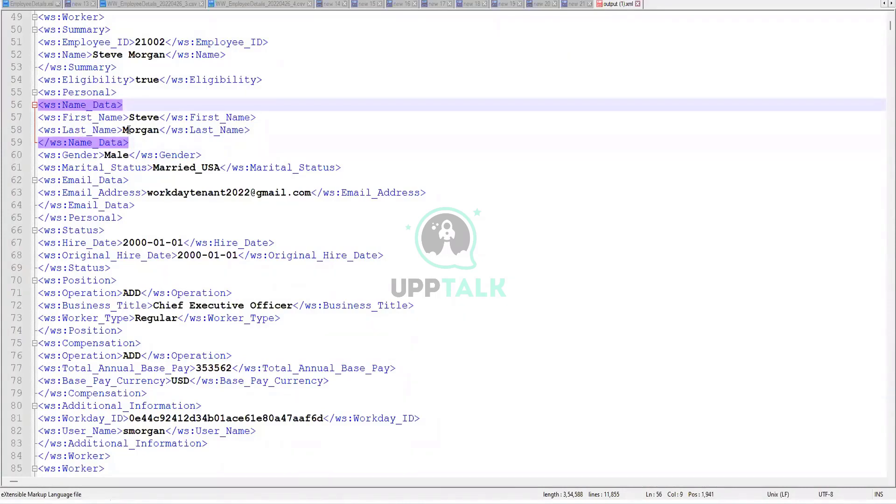
drag(122, 130, 159, 130)
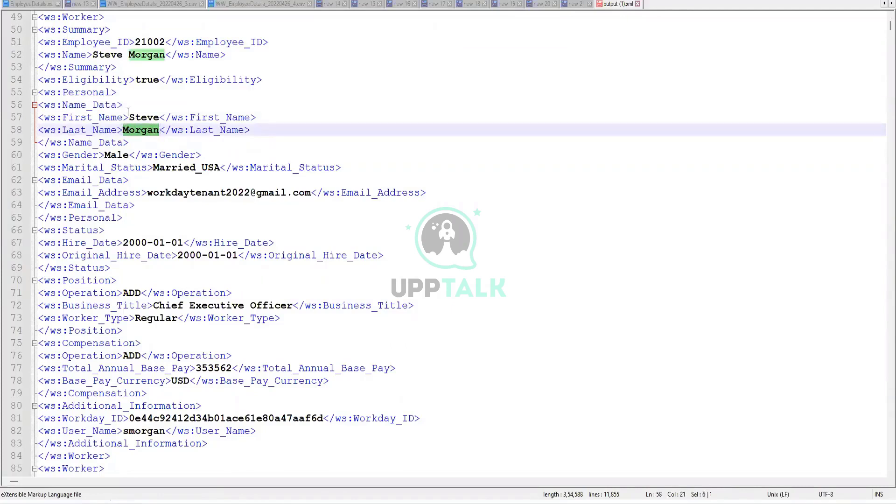
drag(129, 117, 159, 117)
click(131, 142)
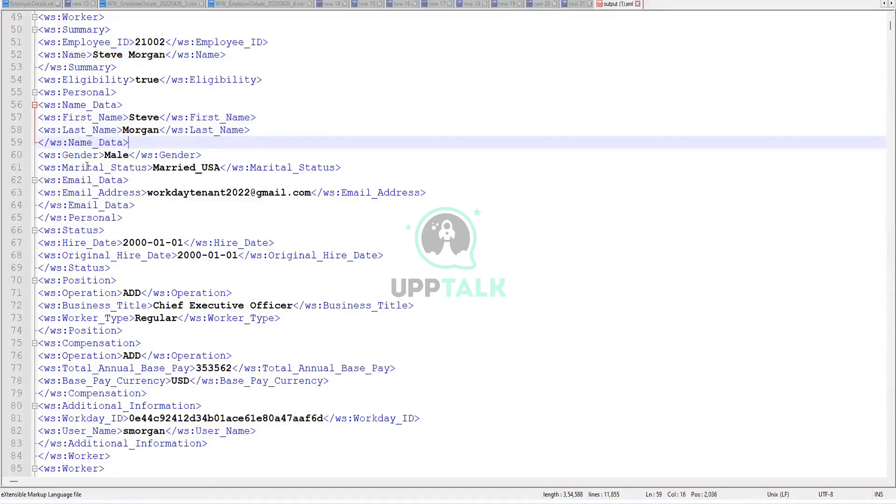
scroll(88, 136, up, 4)
Scroll back to the first worker record and inspect its Name, Summary, Marital_Status and Worker tags.
scroll(87, 167, down, 2)
scroll(87, 166, up, 14)
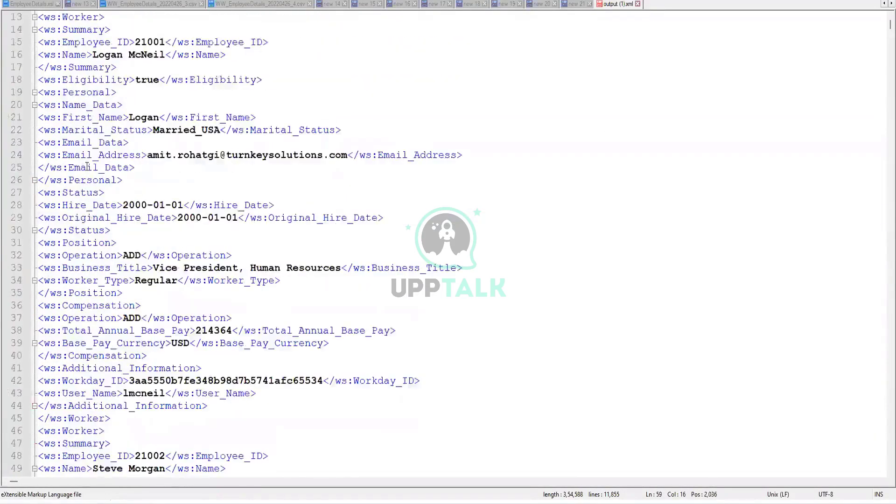
scroll(87, 167, down, 1)
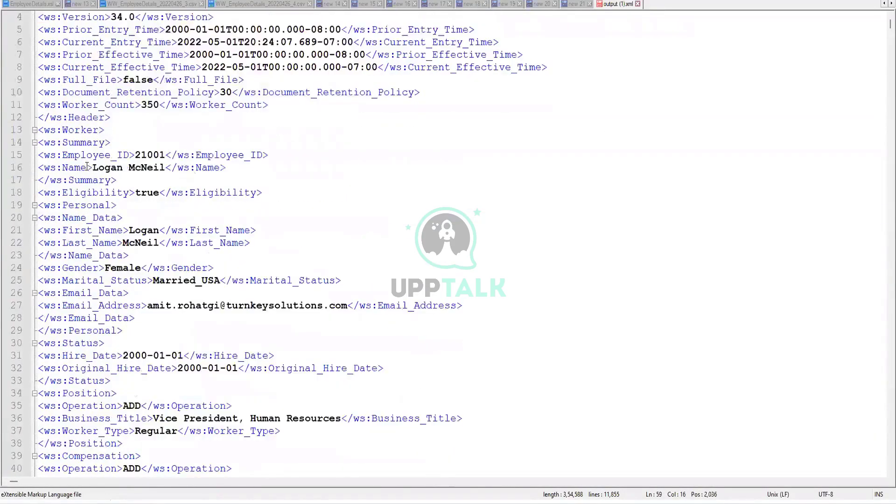
scroll(86, 166, down, 2)
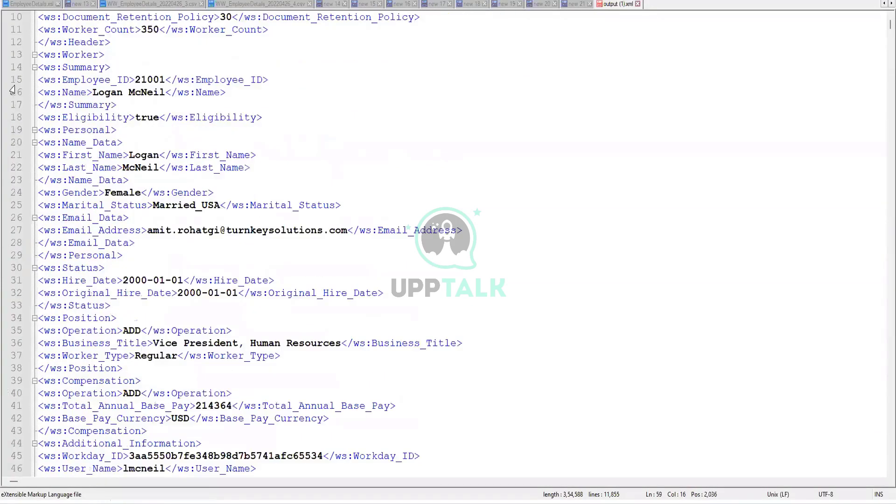
click(63, 92)
click(69, 68)
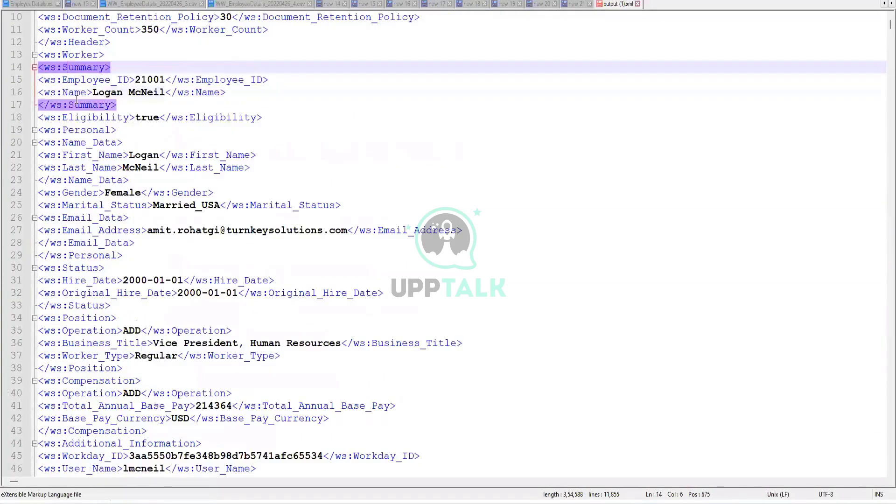
click(319, 200)
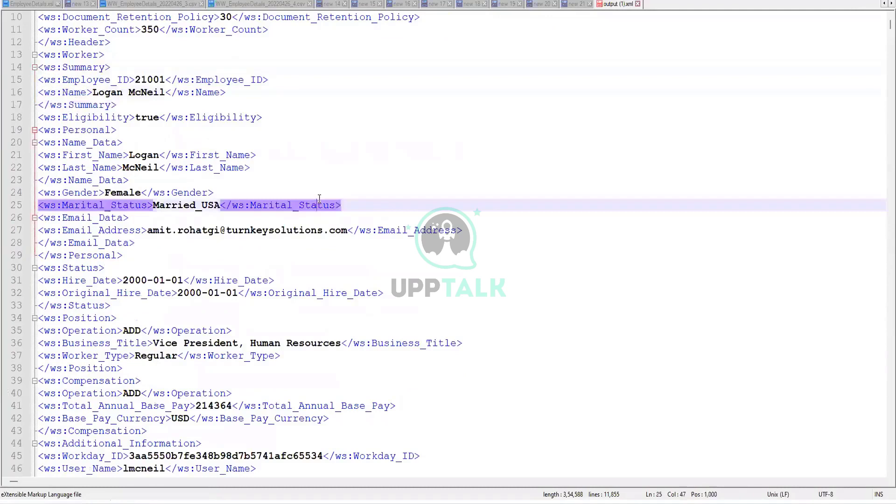
click(369, 206)
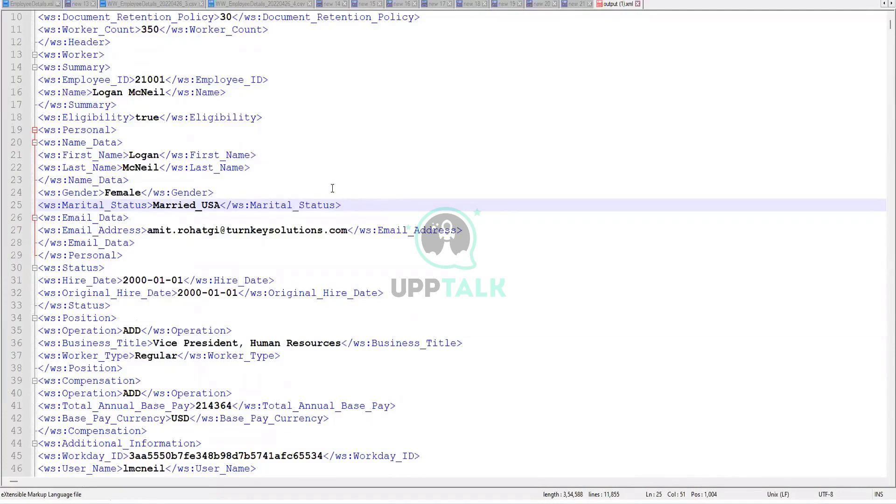
click(70, 68)
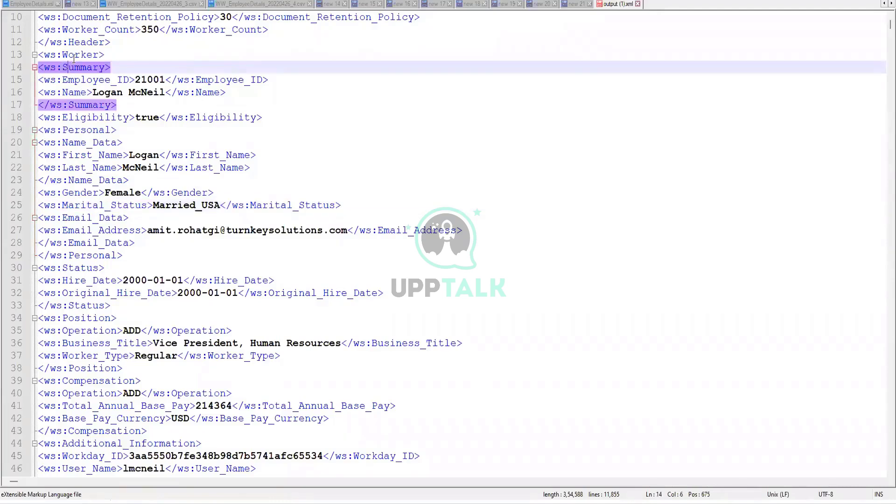
click(73, 55)
scroll(107, 209, down, 1)
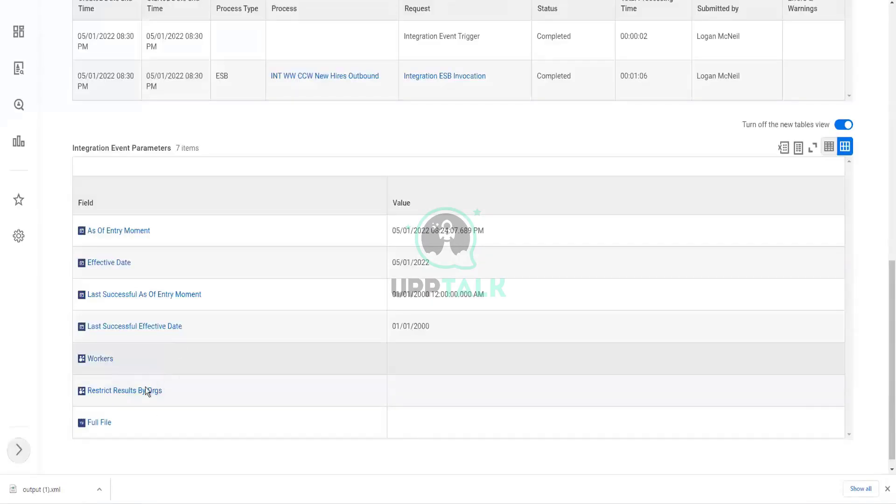
Open the Output Files (7) list and scroll to see output.xml and worker.xsd.
scroll(195, 139, up, 8)
scroll(234, 173, up, 2)
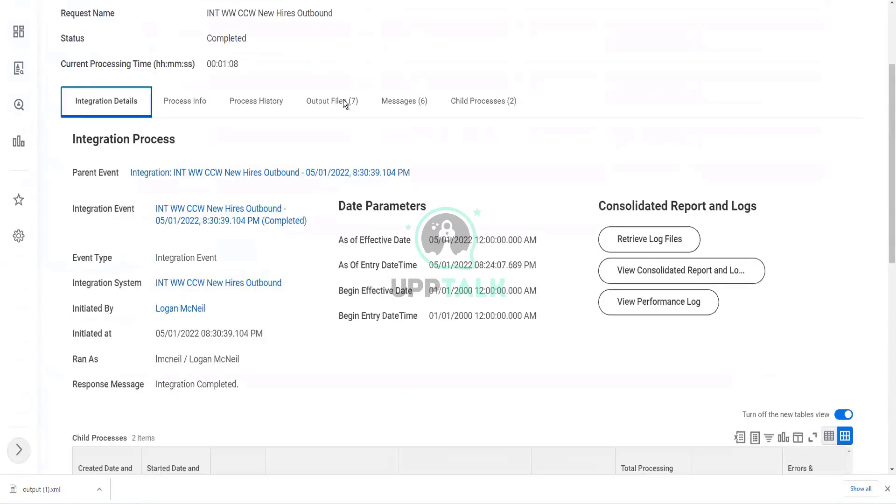
click(334, 107)
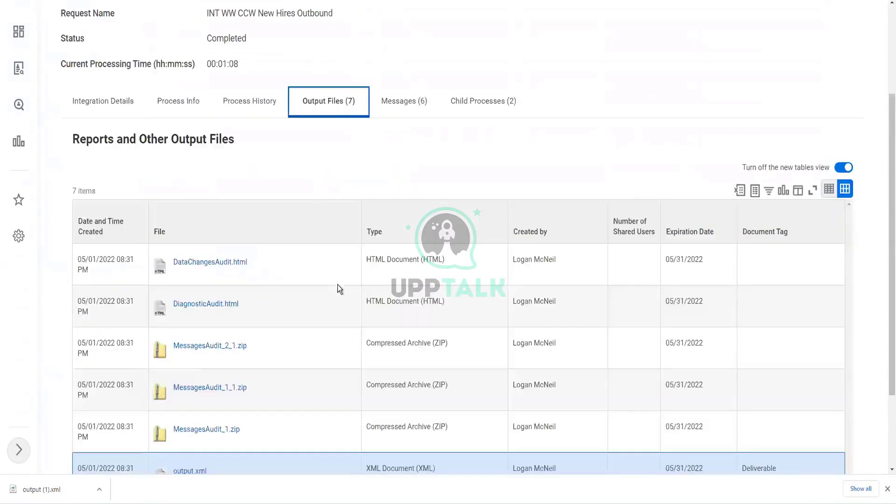
scroll(327, 317, down, 2)
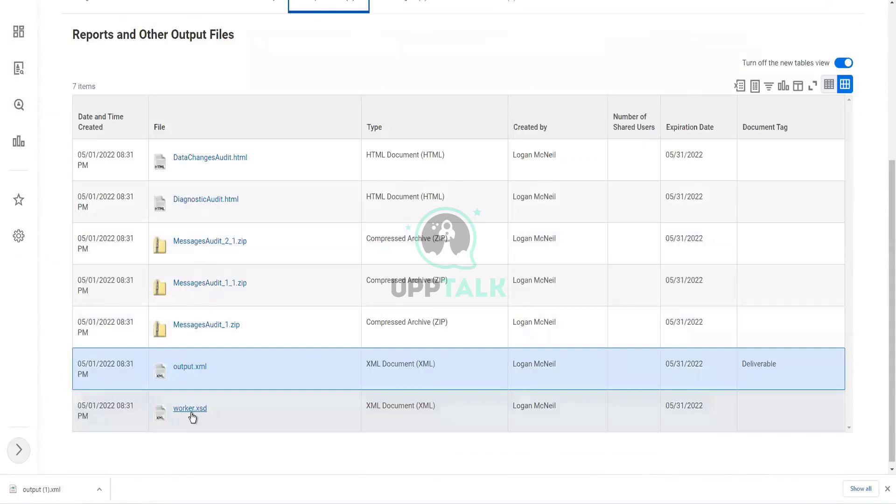